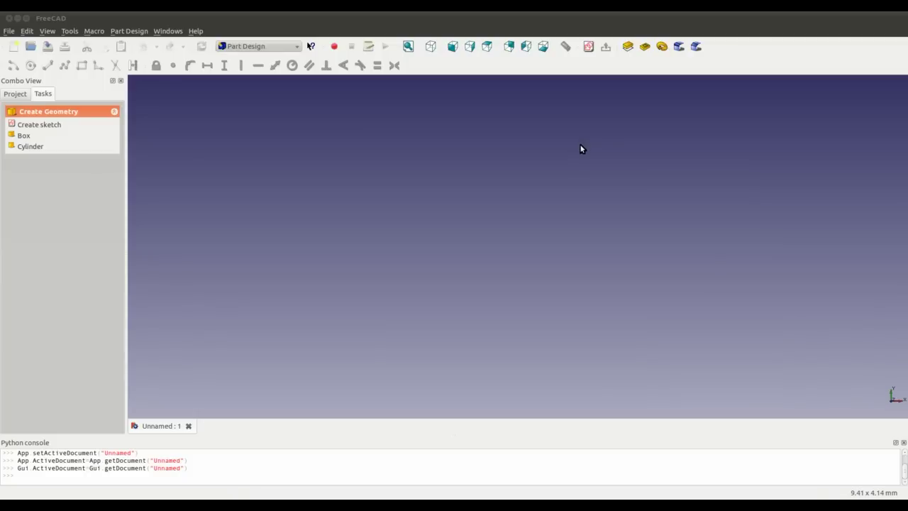
Step: Create a new sketch on the XY-Plane with no offset
{"action": "left_click", "coordinate": [43, 125]}
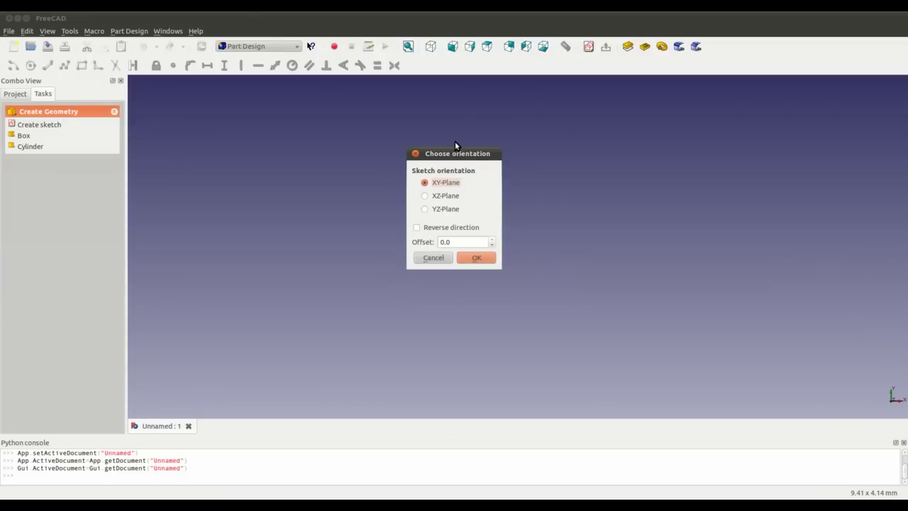
{"action": "left_click_drag", "start_coordinate": [463, 153], "coordinate": [606, 98]}
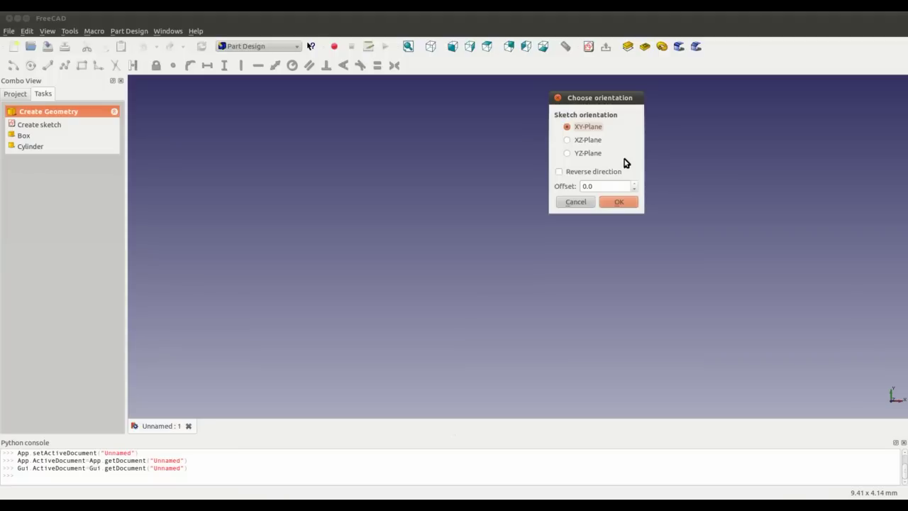
{"action": "left_click_drag", "start_coordinate": [602, 105], "coordinate": [632, 96]}
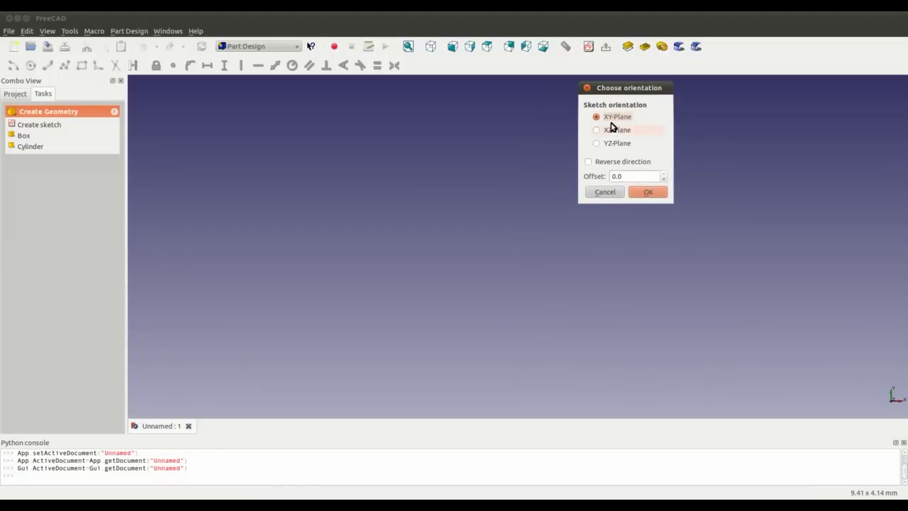
{"action": "left_click_drag", "start_coordinate": [627, 95], "coordinate": [642, 91]}
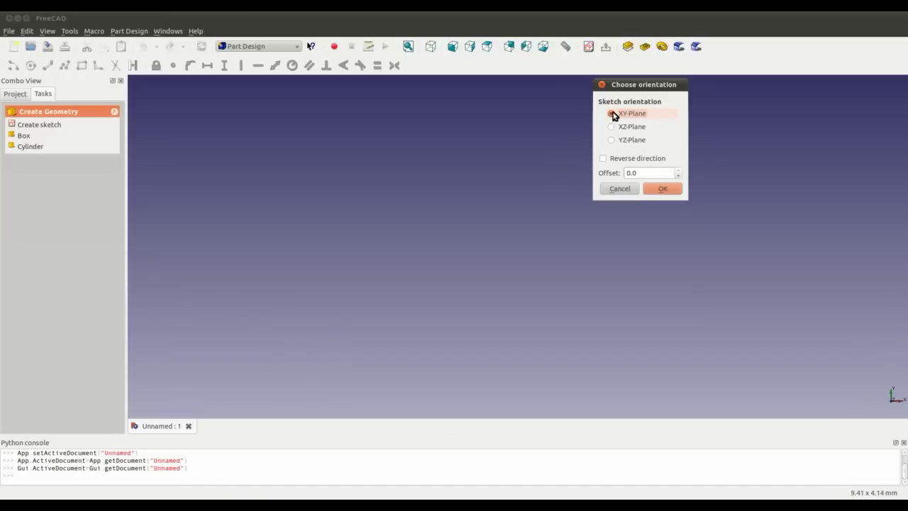
{"action": "left_click", "coordinate": [662, 189]}
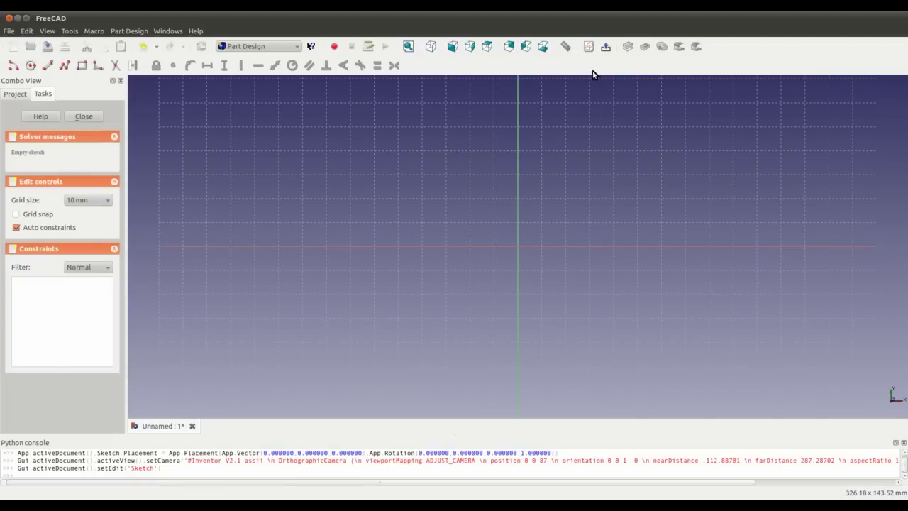
Step: Sketch a circle with a radius of about 49.6 mm, centred at about (-20, 24.9)
{"action": "left_click", "coordinate": [30, 65]}
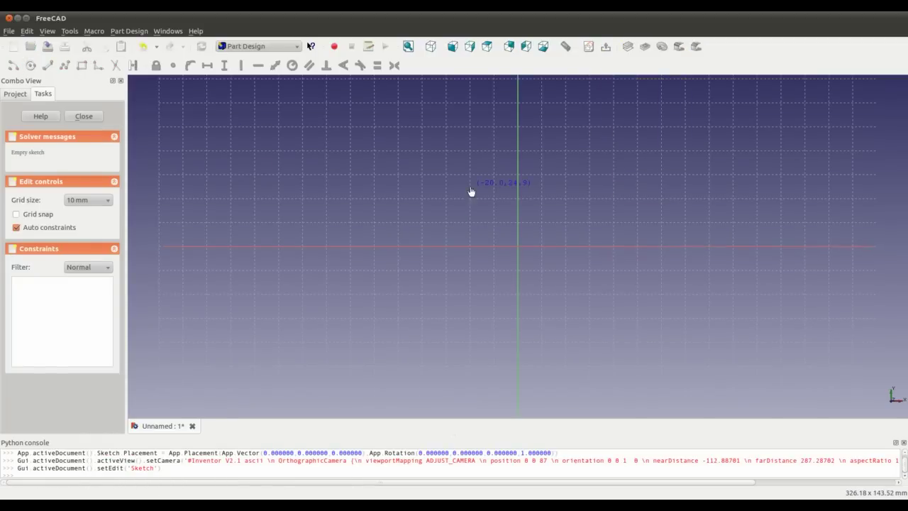
{"action": "left_click", "coordinate": [470, 187]}
{"action": "left_click", "coordinate": [588, 186]}
Step: Centre the circle on the origin by constraining its centre's vertical and horizontal distances to 0
{"action": "left_click", "coordinate": [470, 188]}
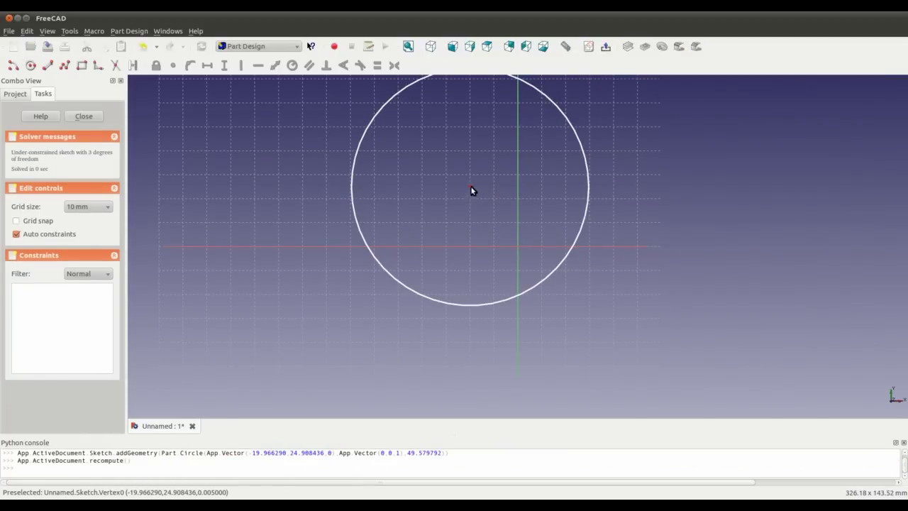
{"action": "left_click", "coordinate": [225, 65]}
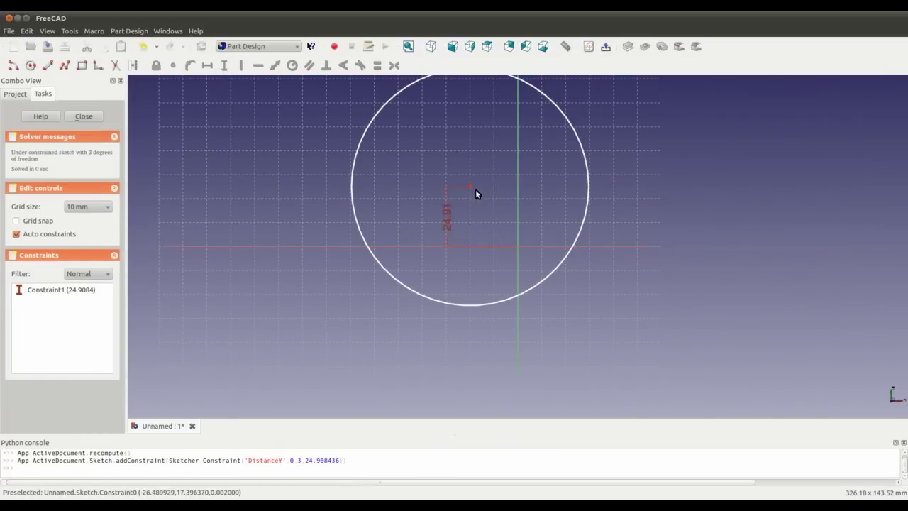
{"action": "double_click", "coordinate": [447, 213]}
{"action": "type", "text": "0"}
{"action": "key", "text": "Return"}
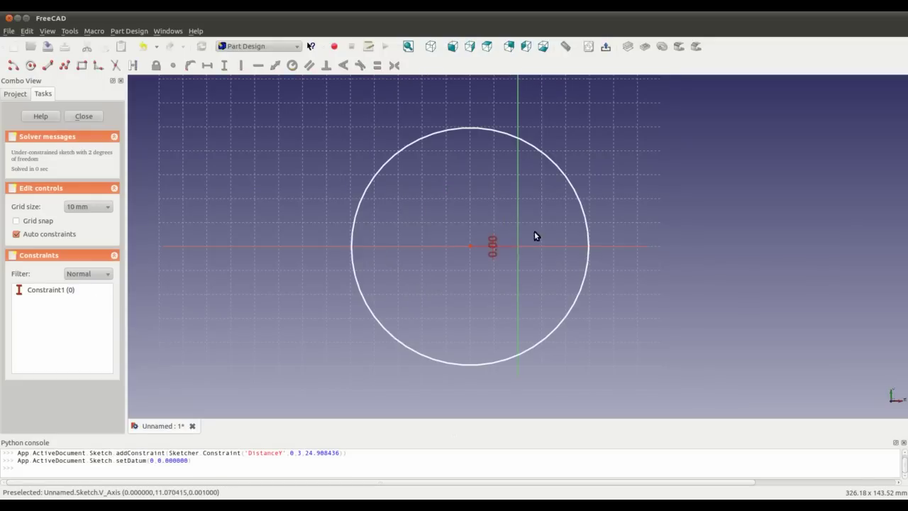
{"action": "left_click", "coordinate": [470, 246]}
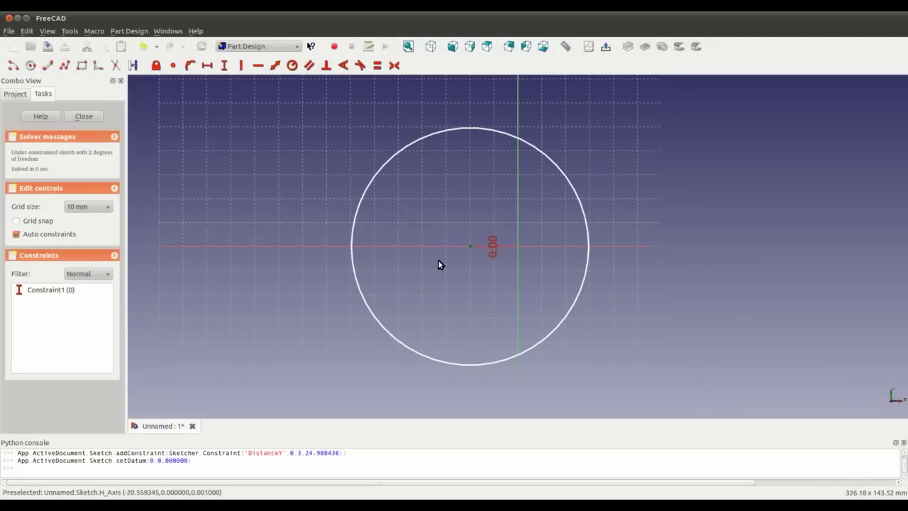
{"action": "left_click", "coordinate": [207, 66]}
{"action": "double_click", "coordinate": [504, 272]}
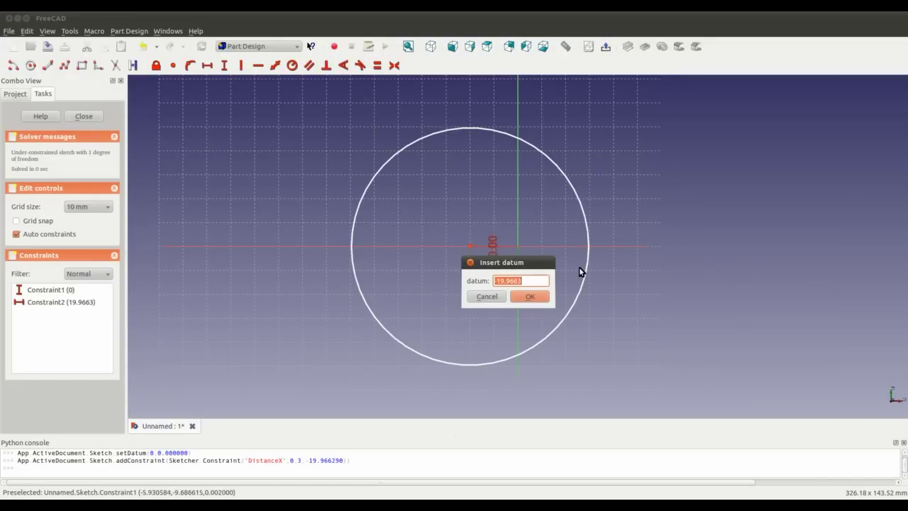
{"action": "type", "text": "0"}
{"action": "key", "text": "Return"}
Step: Constrain the circle's radius to 40 mm and finish the sketch
{"action": "left_click", "coordinate": [638, 218]}
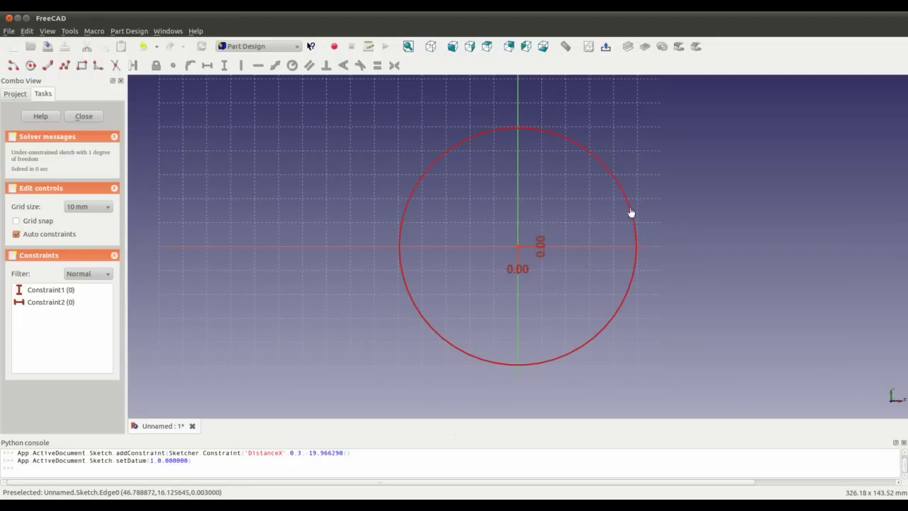
{"action": "left_click", "coordinate": [292, 65]}
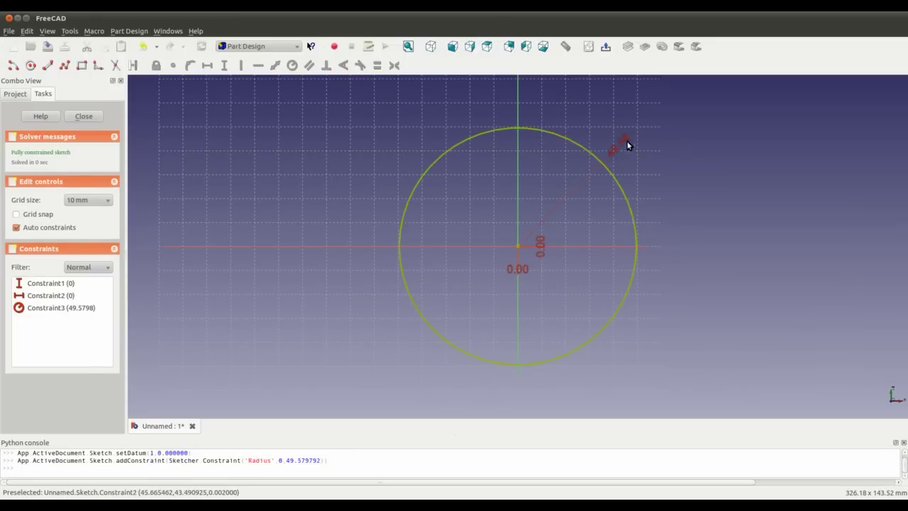
{"action": "double_click", "coordinate": [624, 144]}
{"action": "type", "text": "40"}
{"action": "key", "text": "Return"}
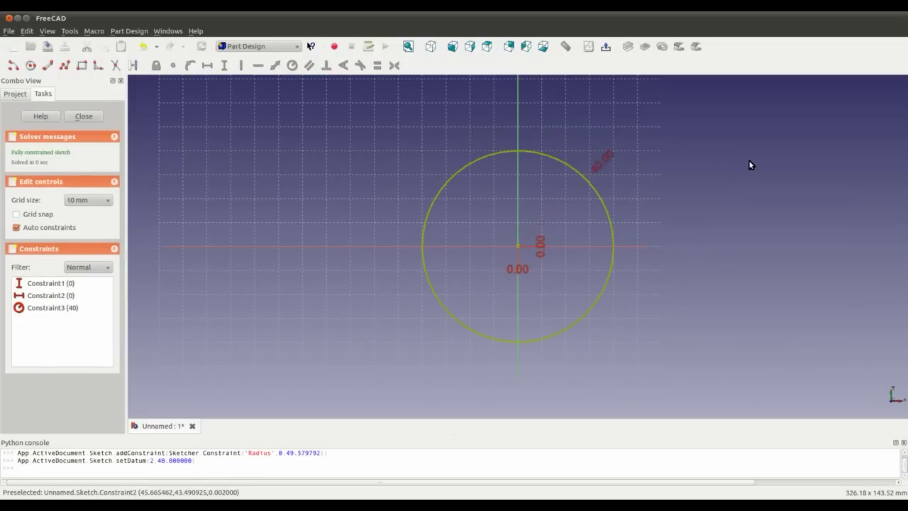
{"action": "left_click", "coordinate": [85, 117]}
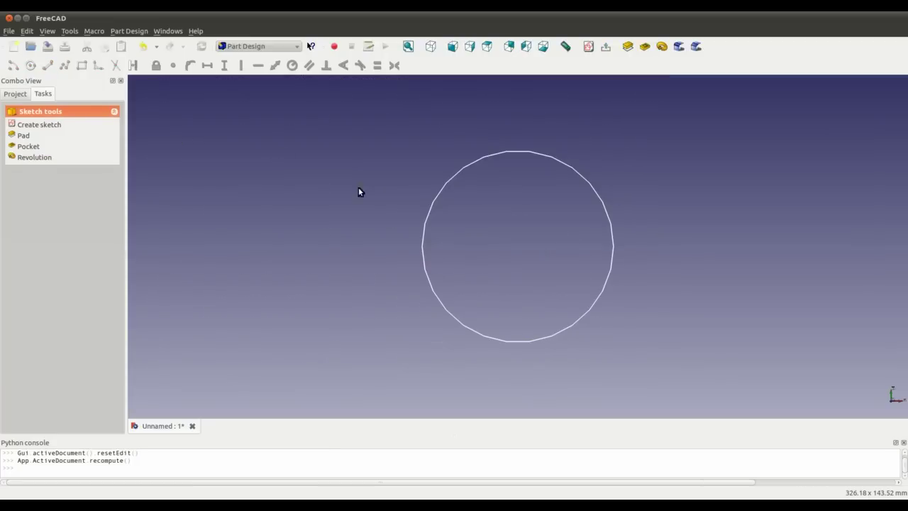
Step: Pad the circle sketch into a tall cylinder about two and a half times as high as its diameter
{"action": "middle_click_drag", "start_coordinate": [510, 330], "coordinate": [563, 202]}
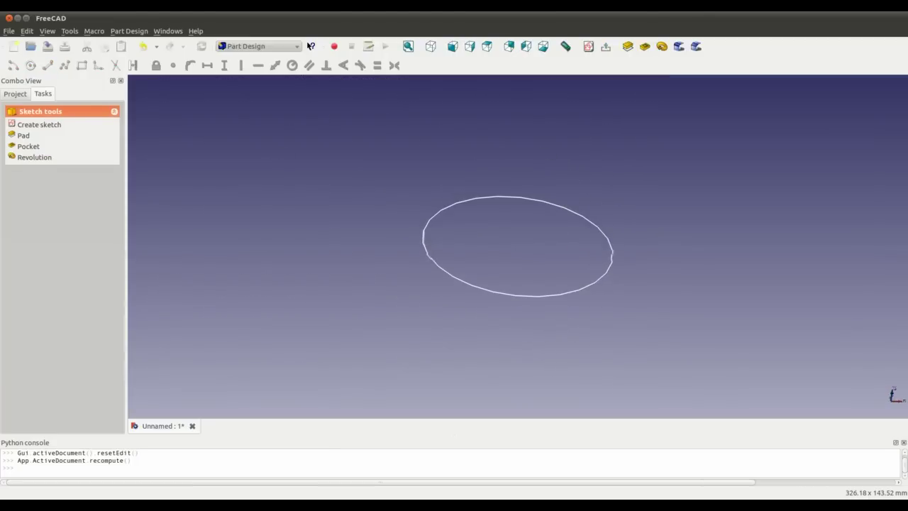
{"action": "left_click", "coordinate": [628, 46]}
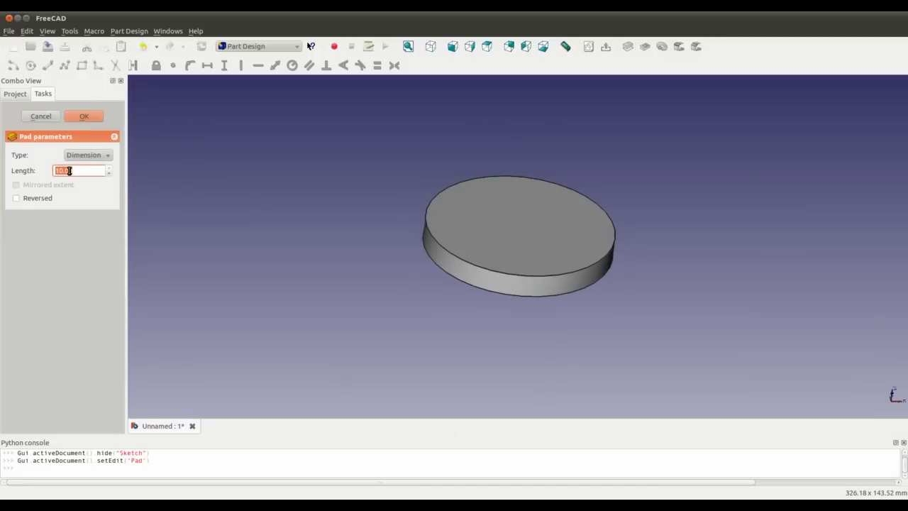
{"action": "type", "text": "100"}
{"action": "key", "text": "Return"}
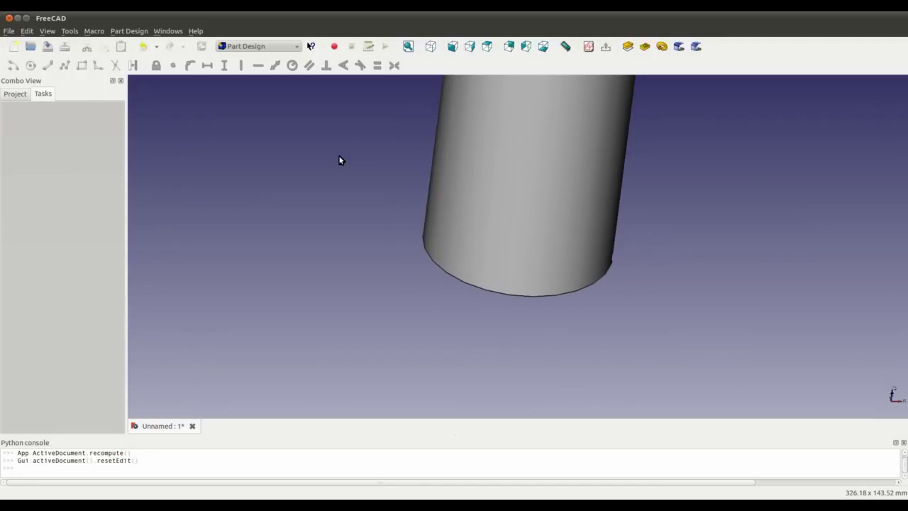
{"action": "scroll", "coordinate": [536, 135], "scroll_direction": "down", "scroll_amount": 4}
{"action": "middle_click_drag", "start_coordinate": [636, 140], "coordinate": [583, 239]}
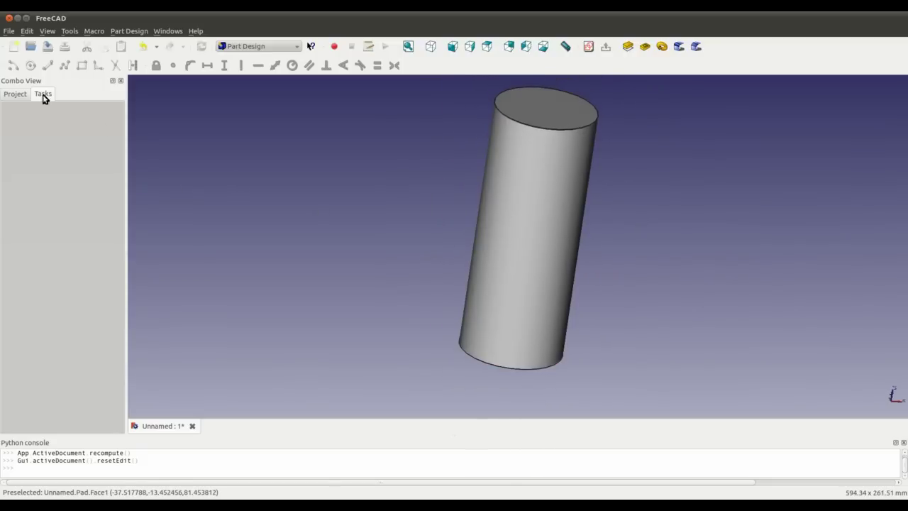
Step: Create a sketch on the XZ-Plane and draw a circle of about 24.5 mm radius beside the cylinder, centred at about (63.7, 44.1)
{"action": "left_click", "coordinate": [588, 46]}
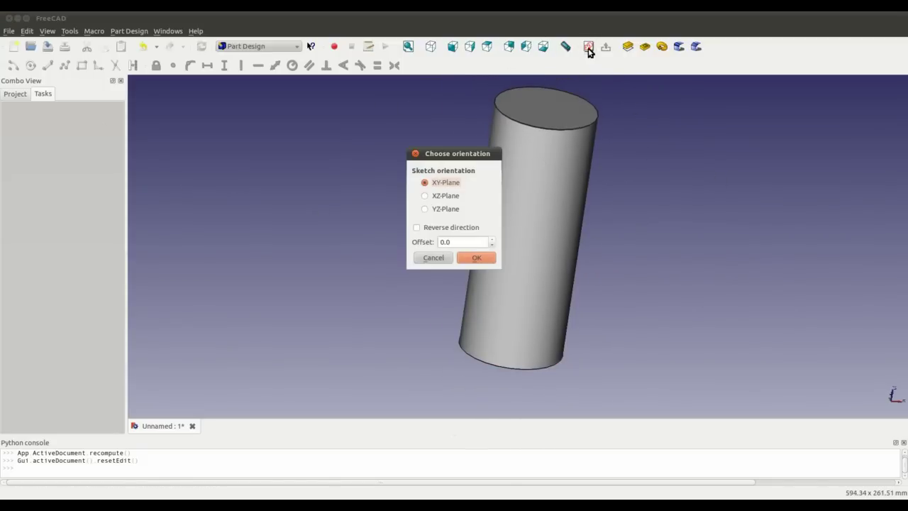
{"action": "left_click", "coordinate": [425, 197]}
{"action": "left_click", "coordinate": [477, 259]}
{"action": "left_click", "coordinate": [31, 65]}
{"action": "left_click", "coordinate": [670, 141]}
{"action": "left_click", "coordinate": [718, 172]}
Step: Constrain the radius of the circle beside the cylinder to 20 mm
{"action": "left_click", "coordinate": [714, 104]}
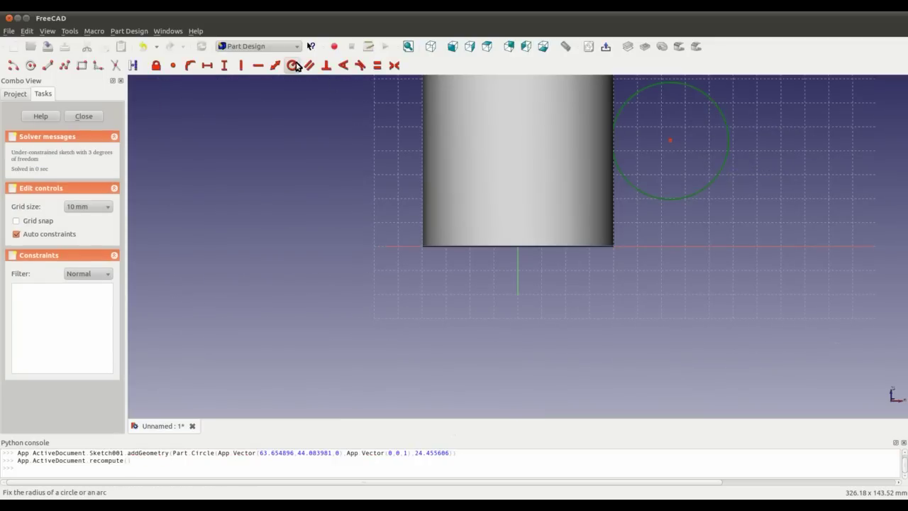
{"action": "left_click", "coordinate": [292, 65]}
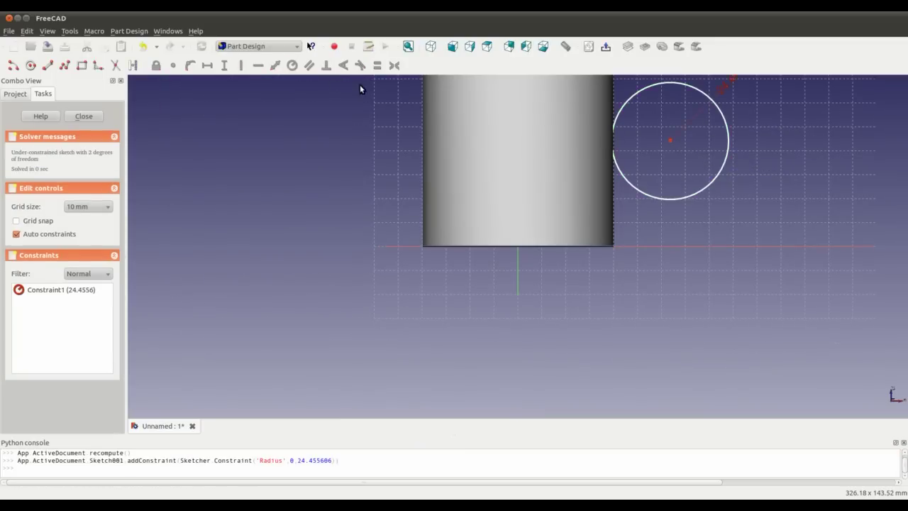
{"action": "double_click", "coordinate": [726, 90]}
{"action": "type", "text": "20"}
{"action": "key", "text": "Return"}
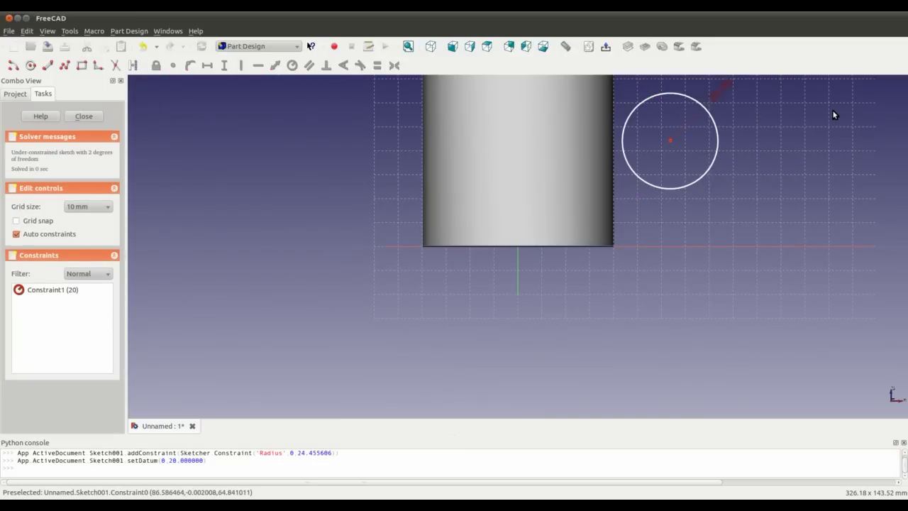
Step: Constrain the circle's centre to a vertical distance of 50 mm and a horizontal distance of 0 from the origin, and finish the sketch
{"action": "left_click", "coordinate": [670, 141]}
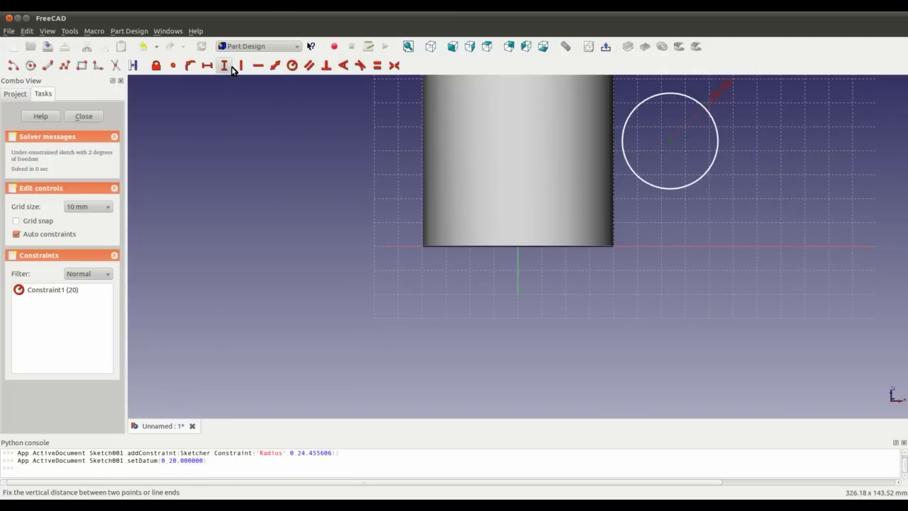
{"action": "left_click", "coordinate": [224, 66]}
{"action": "double_click", "coordinate": [645, 190]}
{"action": "type", "text": "50"}
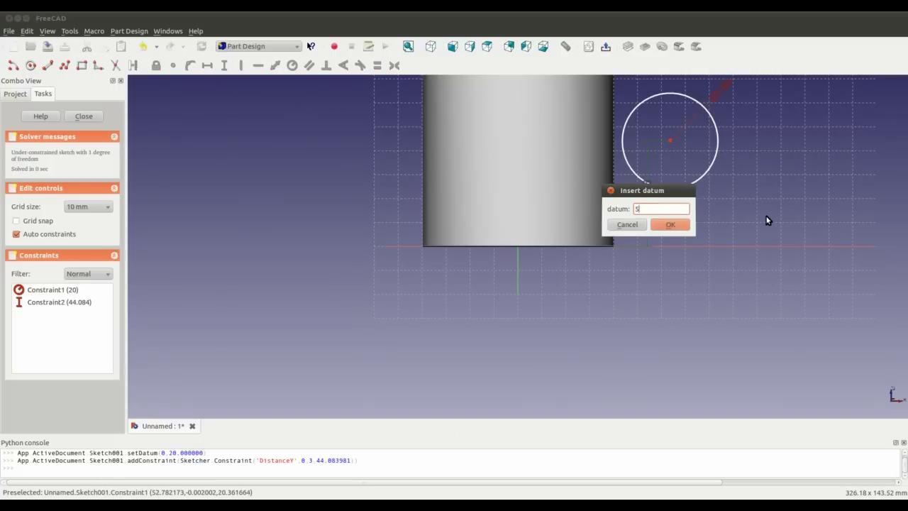
{"action": "key", "text": "Return"}
{"action": "left_click", "coordinate": [671, 126]}
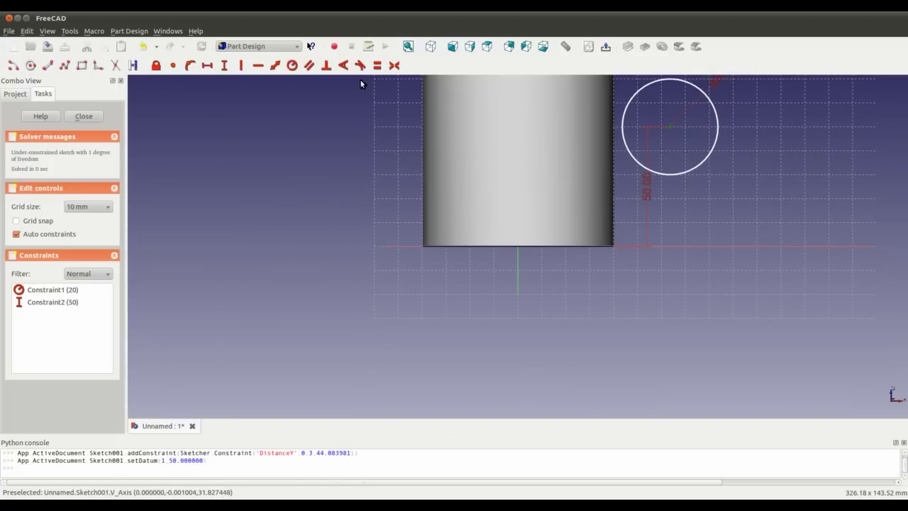
{"action": "left_click", "coordinate": [207, 65]}
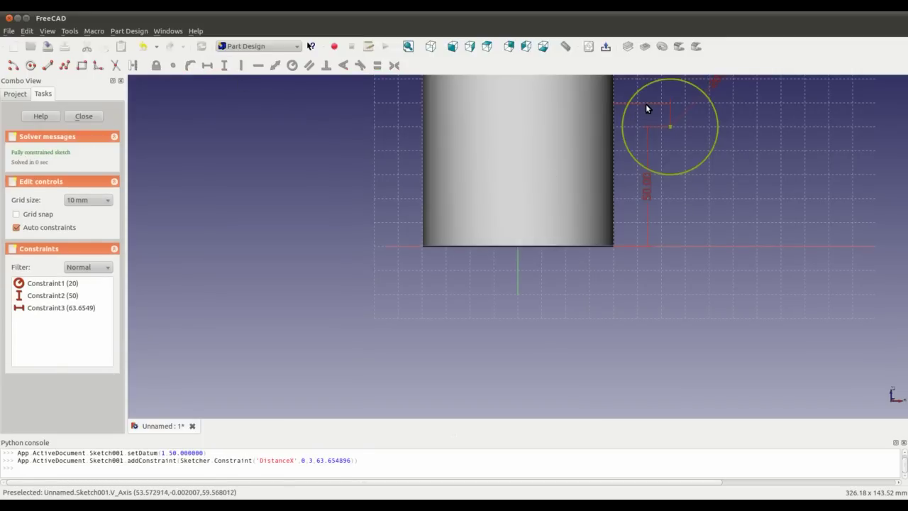
{"action": "double_click", "coordinate": [75, 308]}
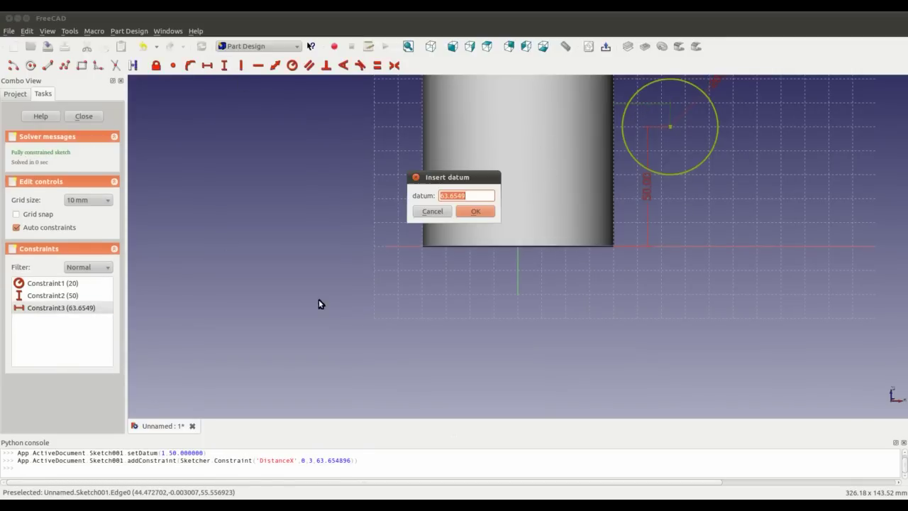
{"action": "type", "text": "0"}
{"action": "key", "text": "Return"}
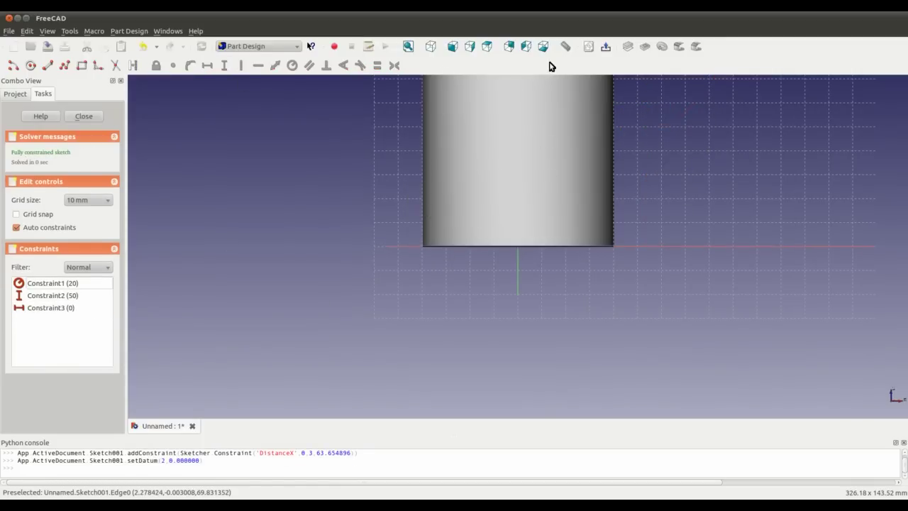
{"action": "left_click", "coordinate": [83, 117]}
Step: Pad Sketch001 into a side branch that extends well past the main cylinder's wall
{"action": "mouse_move", "coordinate": [462, 217]}
{"action": "middle_mouse_down"}
{"action": "mouse_move", "coordinate": [622, 265]}
{"action": "mouse_move", "coordinate": [624, 251]}
{"action": "mouse_move", "coordinate": [600, 235]}
{"action": "middle_mouse_up"}
{"action": "scroll", "coordinate": [599, 213], "scroll_direction": "down", "scroll_amount": 3}
{"action": "middle_click_drag", "start_coordinate": [596, 194], "coordinate": [561, 234]}
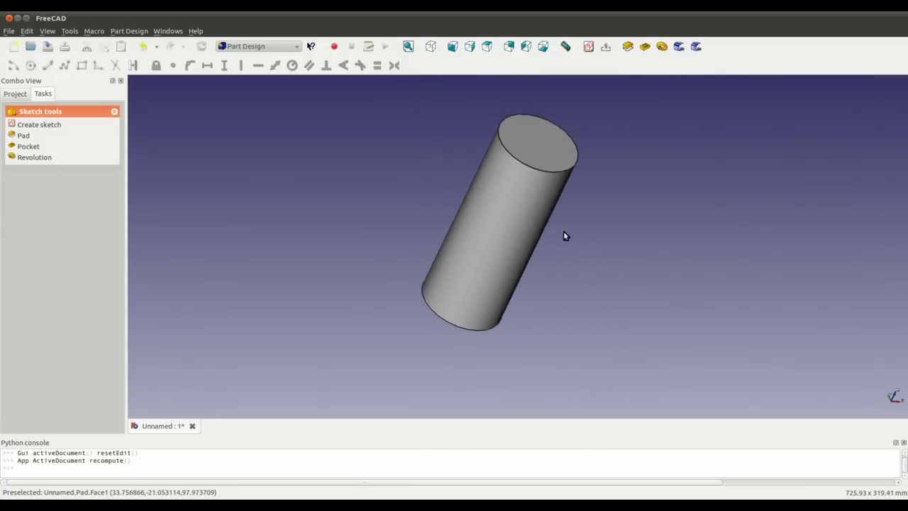
{"action": "left_click", "coordinate": [21, 95]}
{"action": "left_click", "coordinate": [46, 146]}
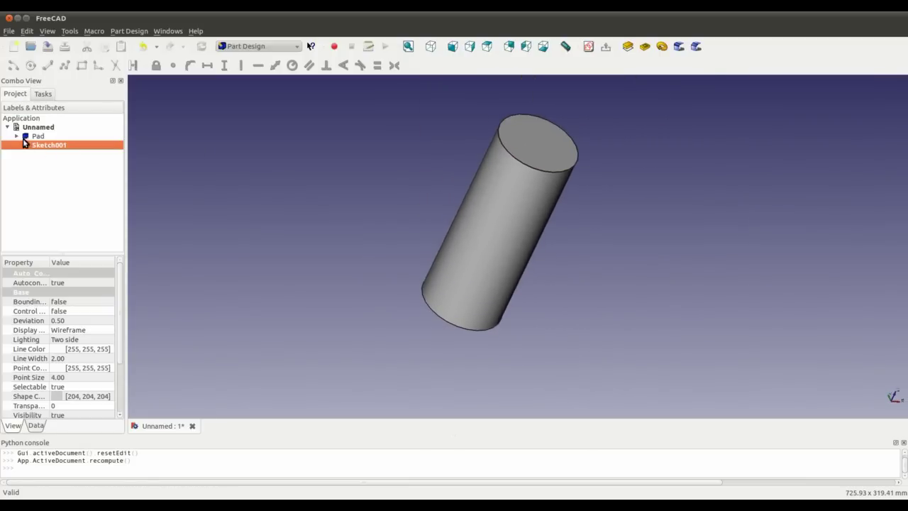
{"action": "left_click", "coordinate": [16, 136]}
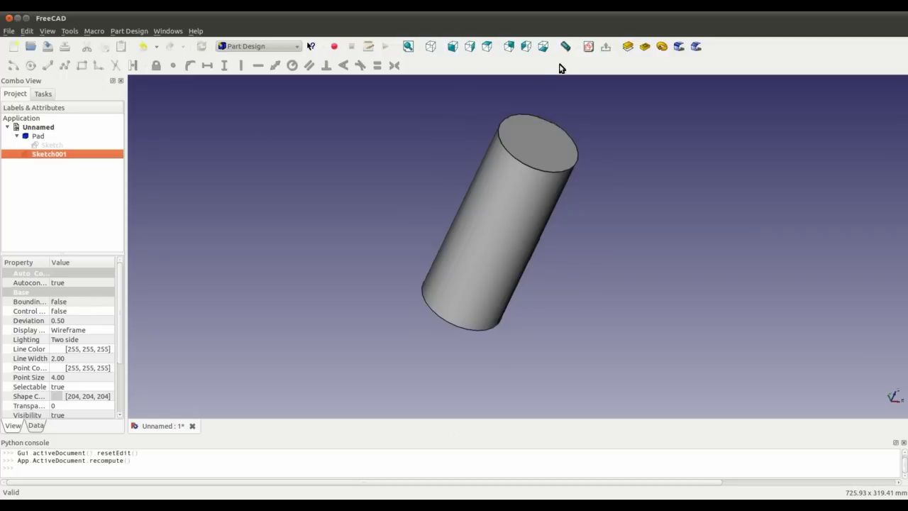
{"action": "left_click", "coordinate": [628, 46]}
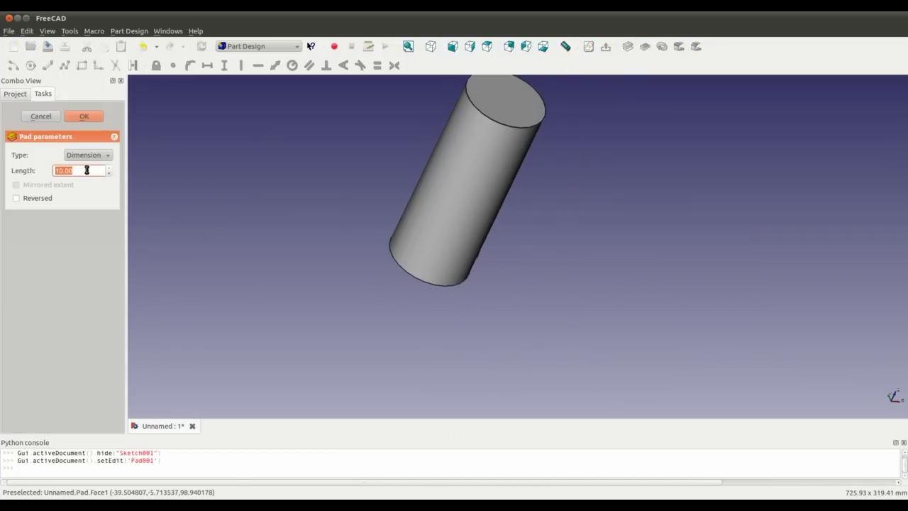
{"action": "type", "text": "5"}
{"action": "key", "text": "Return"}
{"action": "middle_click_drag", "start_coordinate": [638, 319], "coordinate": [518, 300]}
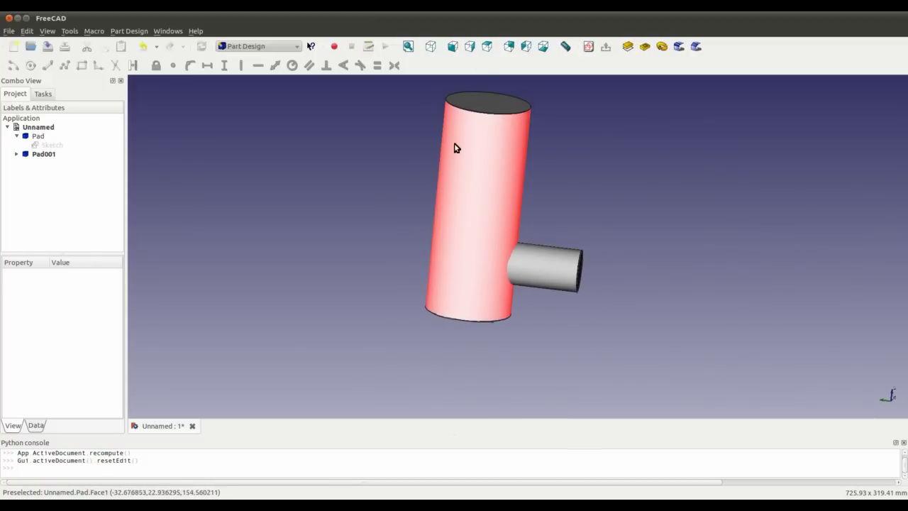
{"action": "middle_click_drag", "start_coordinate": [482, 300], "coordinate": [437, 225]}
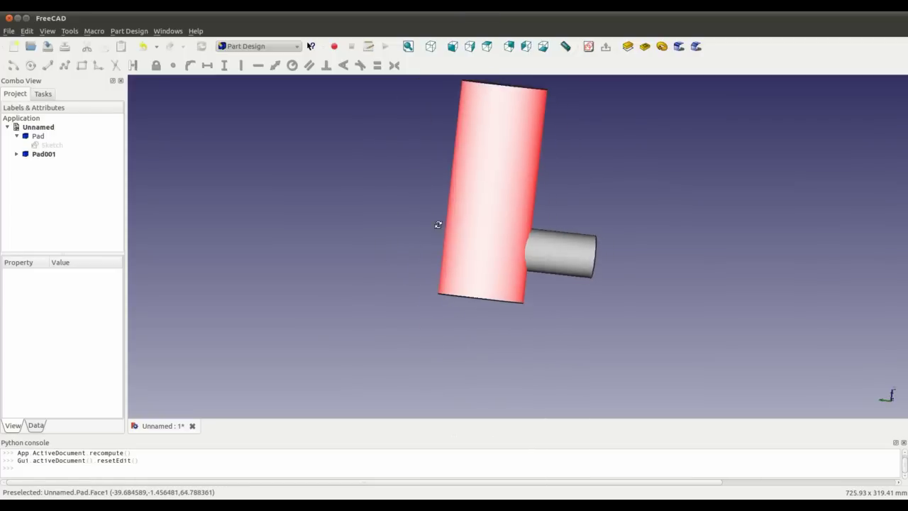
Step: Set the placement angle of Sketch001, the sketch behind the side-branch pad, to 90°
{"action": "middle_click_drag", "start_coordinate": [515, 243], "coordinate": [574, 264]}
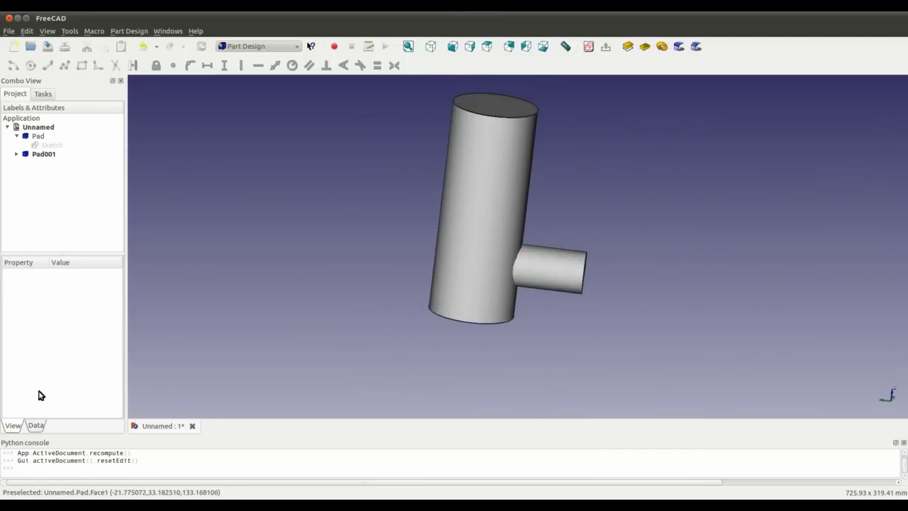
{"action": "left_click", "coordinate": [16, 153]}
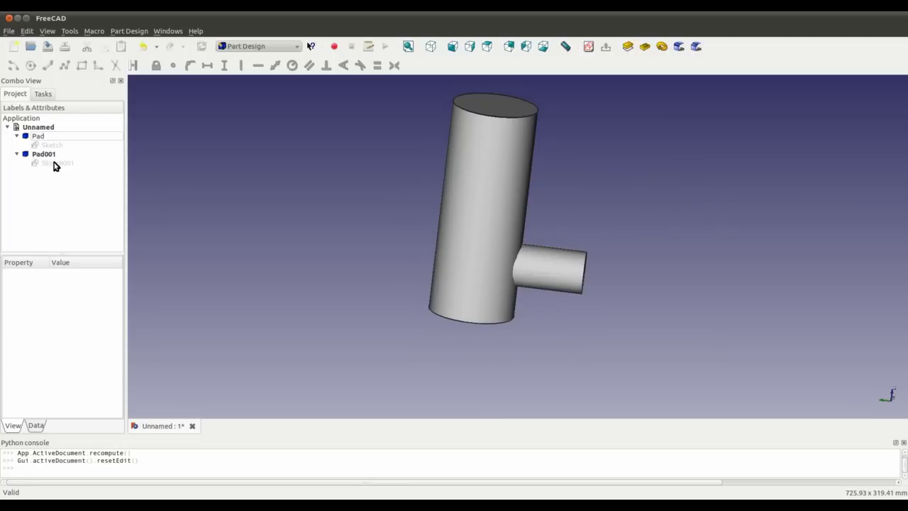
{"action": "left_click", "coordinate": [56, 164]}
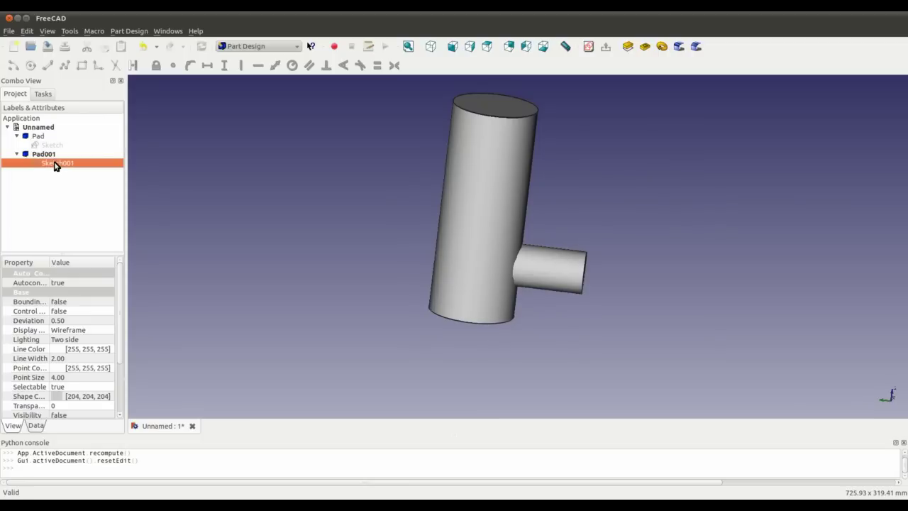
{"action": "left_click", "coordinate": [36, 425]}
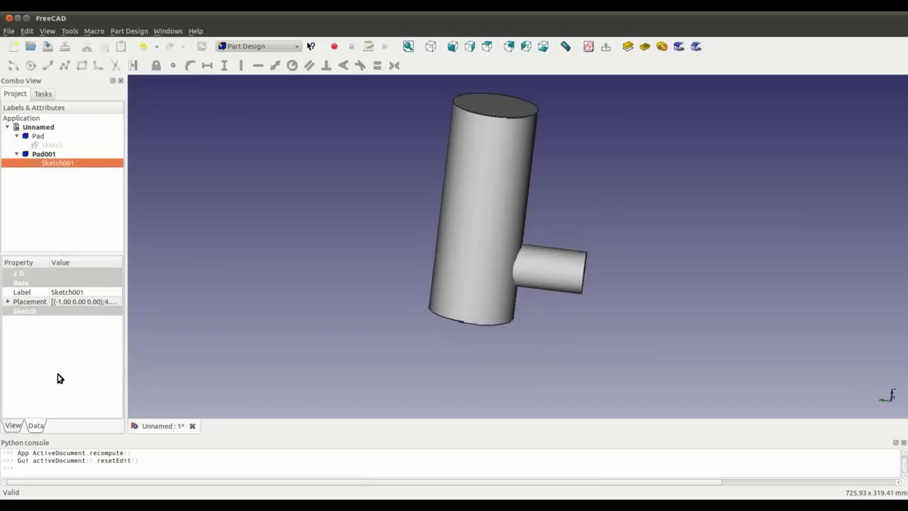
{"action": "left_click", "coordinate": [8, 305]}
{"action": "left_click", "coordinate": [68, 311]}
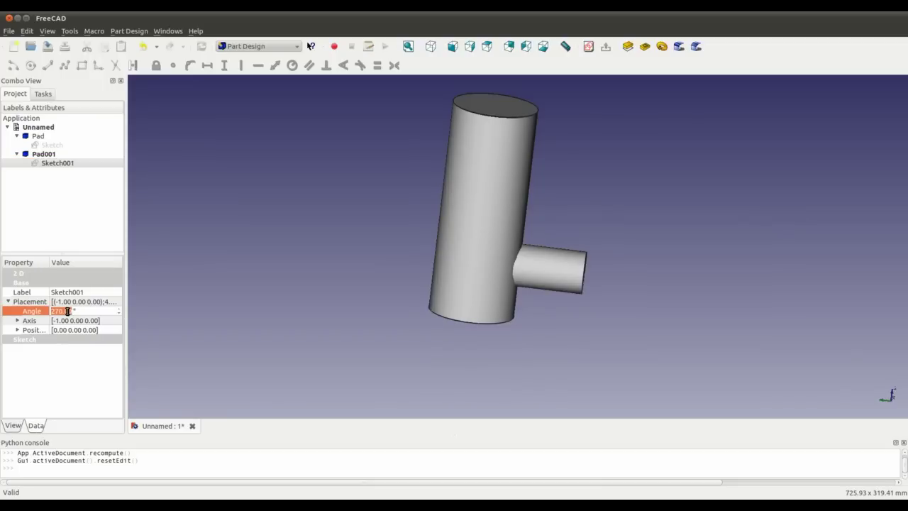
{"action": "type", "text": "90"}
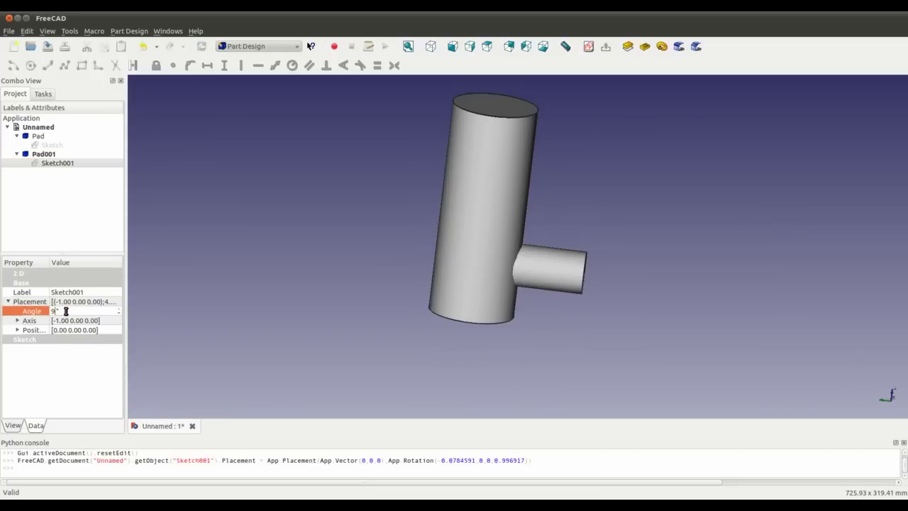
Step: Set the placement angle of Sketch001 to 260°
{"action": "middle_click_drag", "start_coordinate": [490, 219], "coordinate": [206, 311]}
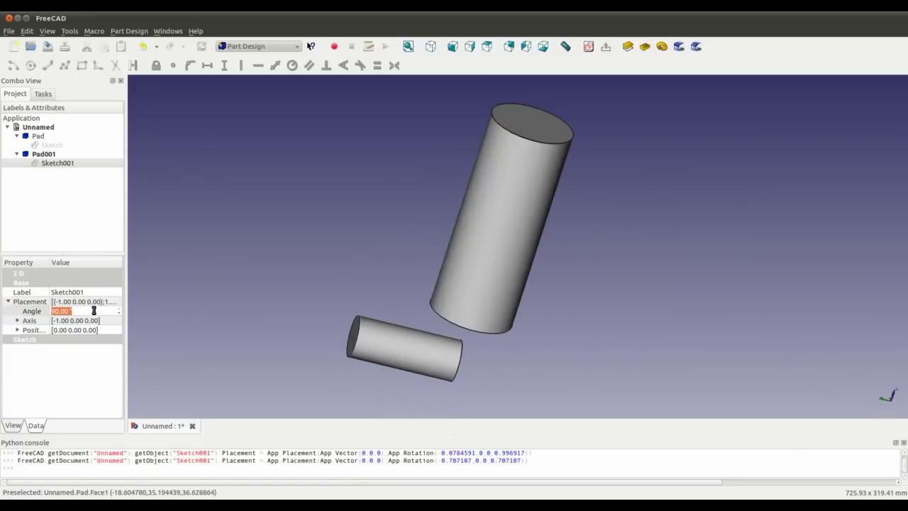
{"action": "type", "text": "260"}
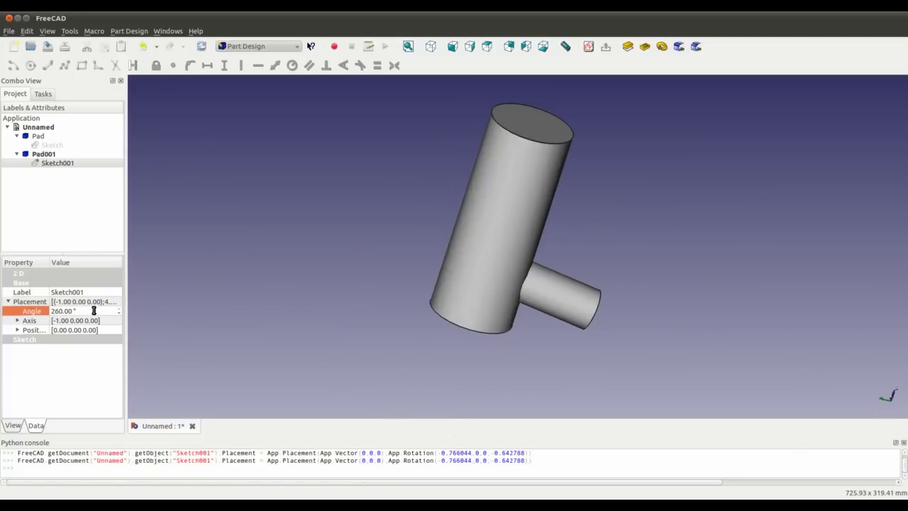
{"action": "middle_click_drag", "start_coordinate": [520, 355], "coordinate": [496, 312]}
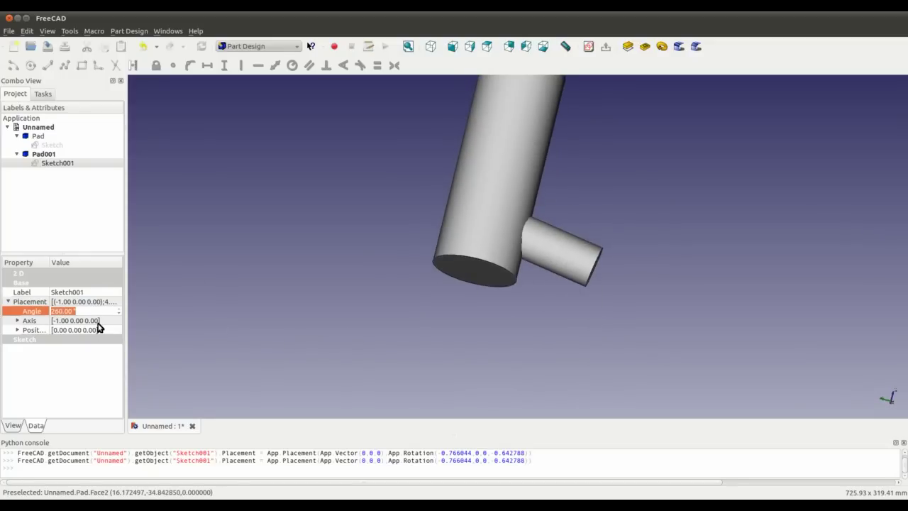
Step: Tilt the side branch by setting the placement angle of Sketch001 to 240°, and check it from several sides
{"action": "type", "text": "240"}
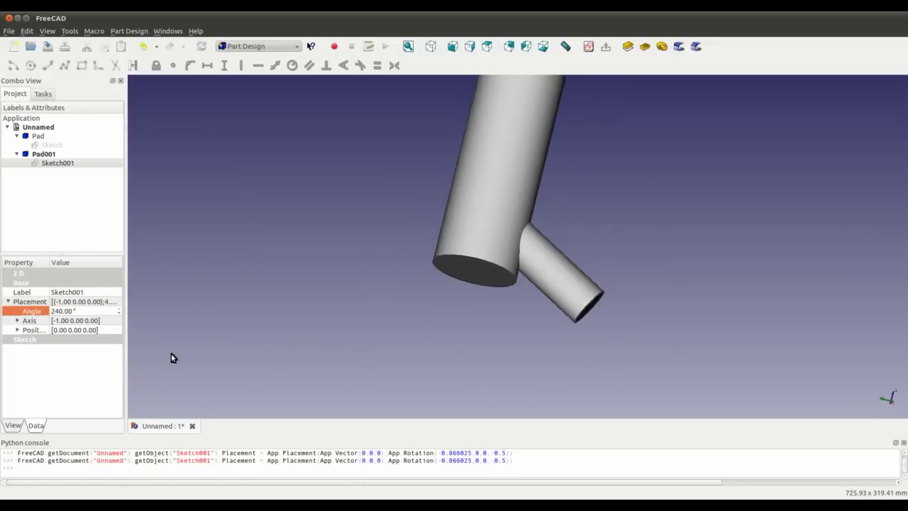
{"action": "middle_click_drag", "start_coordinate": [523, 250], "coordinate": [543, 308]}
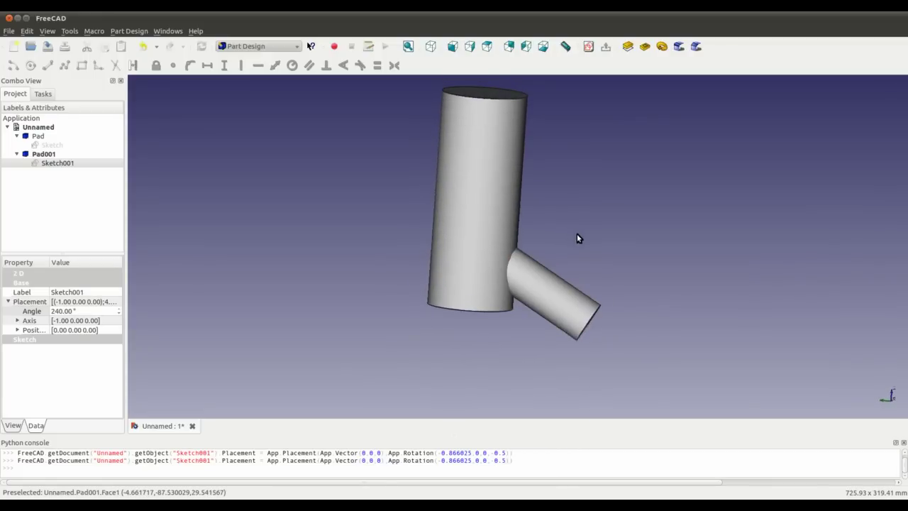
{"action": "mouse_move", "coordinate": [563, 308]}
{"action": "middle_mouse_down"}
{"action": "mouse_move", "coordinate": [610, 260]}
{"action": "mouse_move", "coordinate": [321, 260]}
{"action": "mouse_move", "coordinate": [486, 242]}
{"action": "mouse_move", "coordinate": [574, 300]}
{"action": "middle_mouse_up"}
{"action": "middle_click_drag", "start_coordinate": [416, 227], "coordinate": [500, 229]}
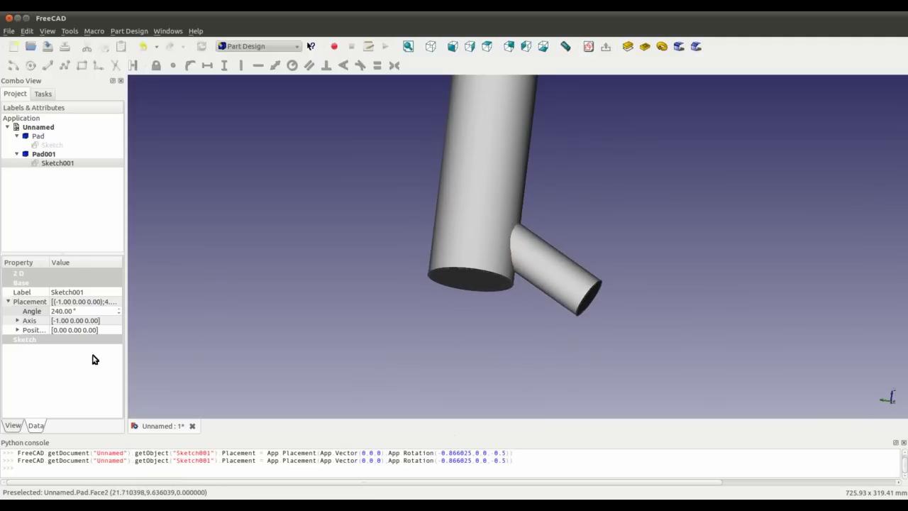
{"action": "middle_click_drag", "start_coordinate": [723, 370], "coordinate": [540, 352]}
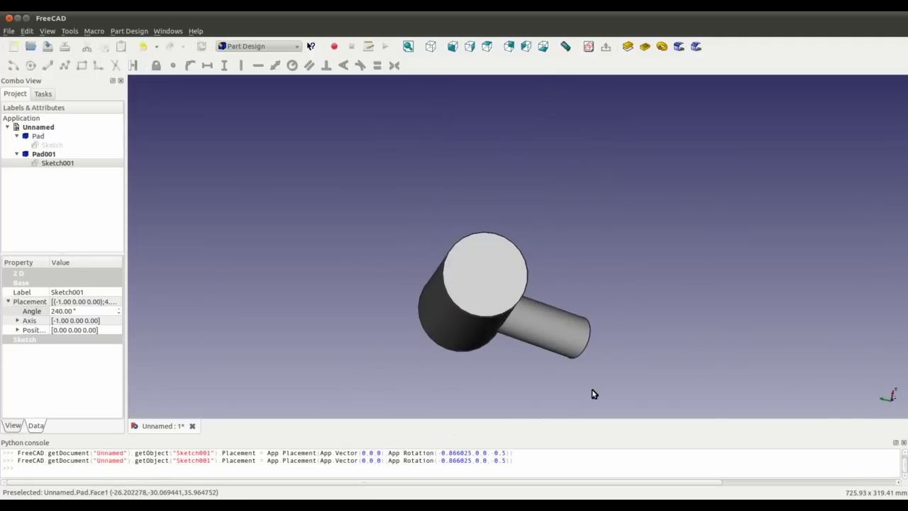
{"action": "middle_click_drag", "start_coordinate": [593, 394], "coordinate": [510, 320]}
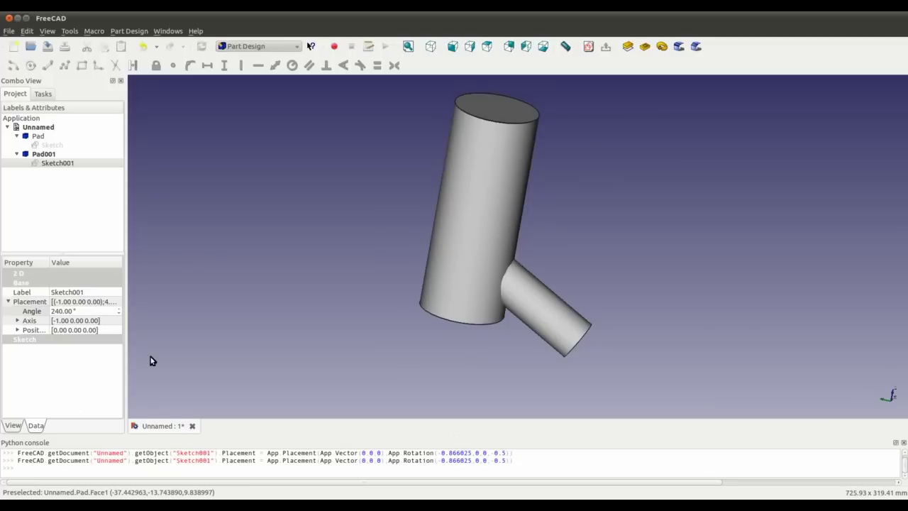
Step: Set the y value of Sketch001's placement position to 20 to shift the tilted branch
{"action": "left_click", "coordinate": [17, 319]}
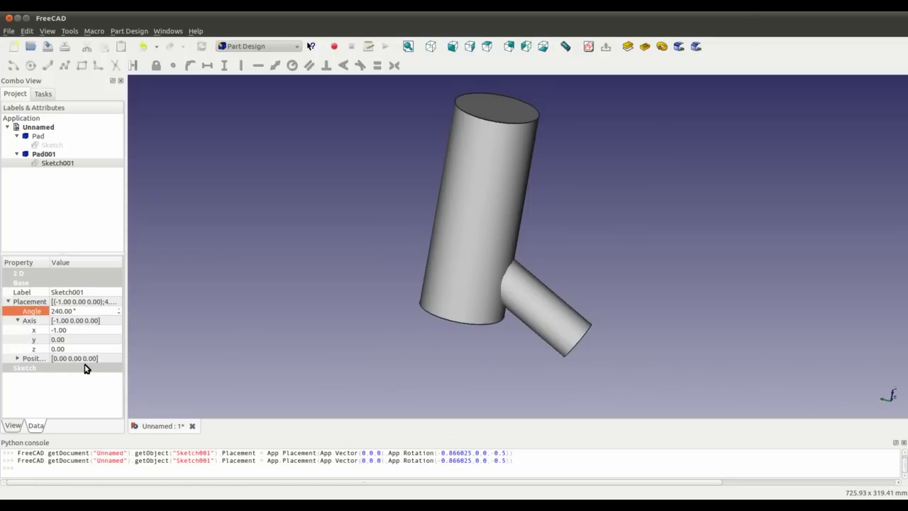
{"action": "left_click", "coordinate": [17, 359]}
{"action": "left_click", "coordinate": [66, 382]}
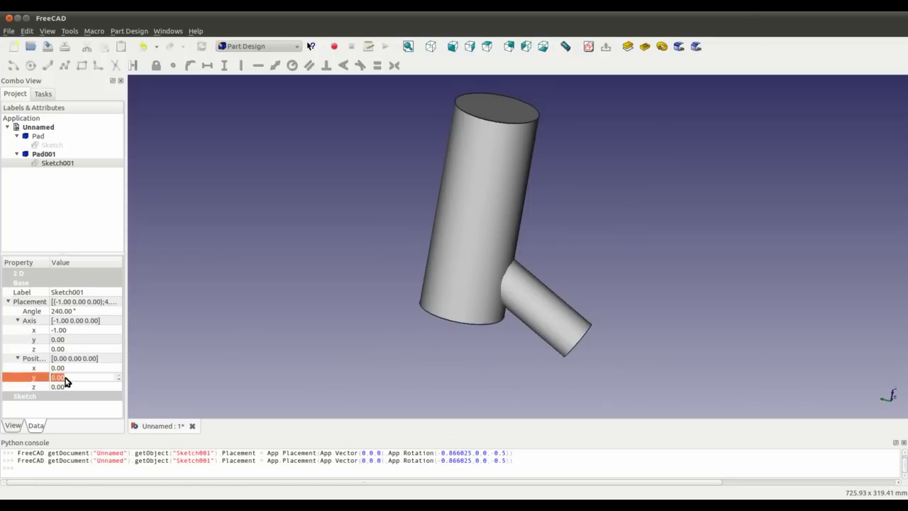
{"action": "type", "text": "20"}
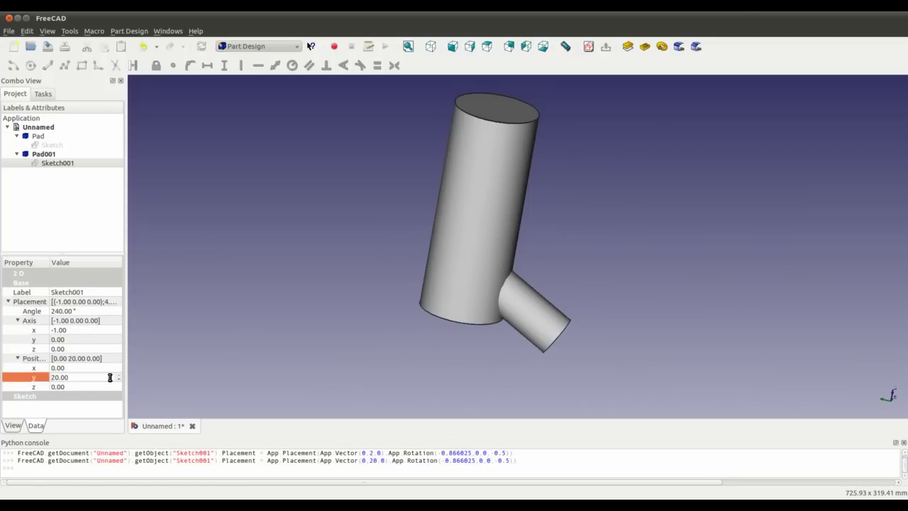
{"action": "left_click_drag", "start_coordinate": [416, 274], "coordinate": [367, 279]}
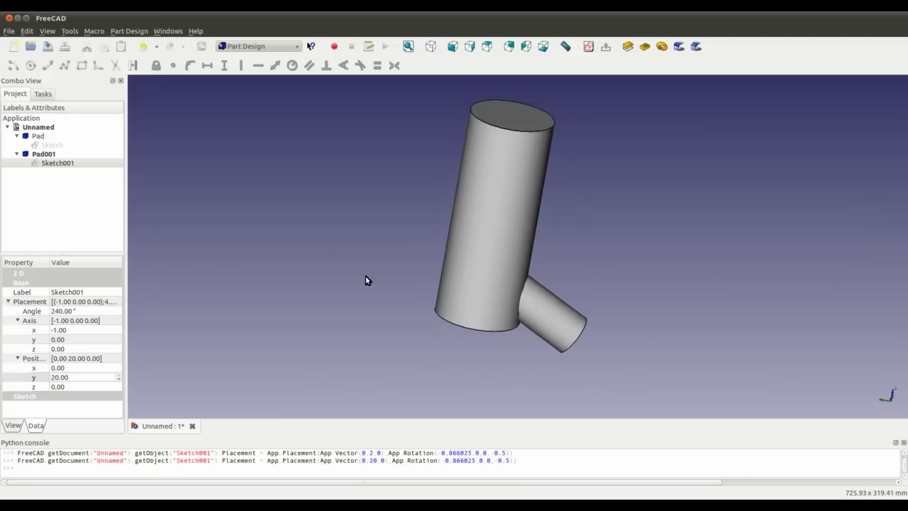
Step: Set the placement y position of Sketch001 to 320, and correct it to 30
{"action": "left_click", "coordinate": [71, 378]}
{"action": "type", "text": "320"}
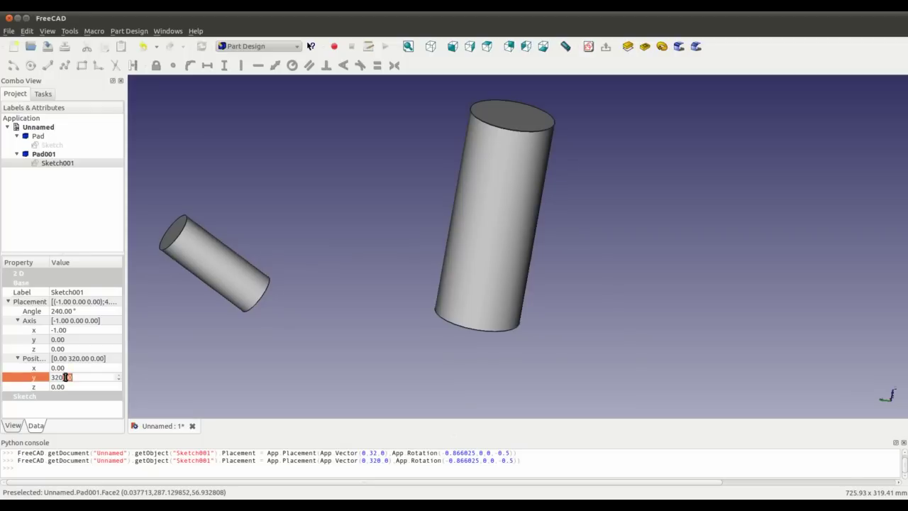
{"action": "type", "text": "30"}
{"action": "left_click_drag", "start_coordinate": [312, 259], "coordinate": [216, 320]}
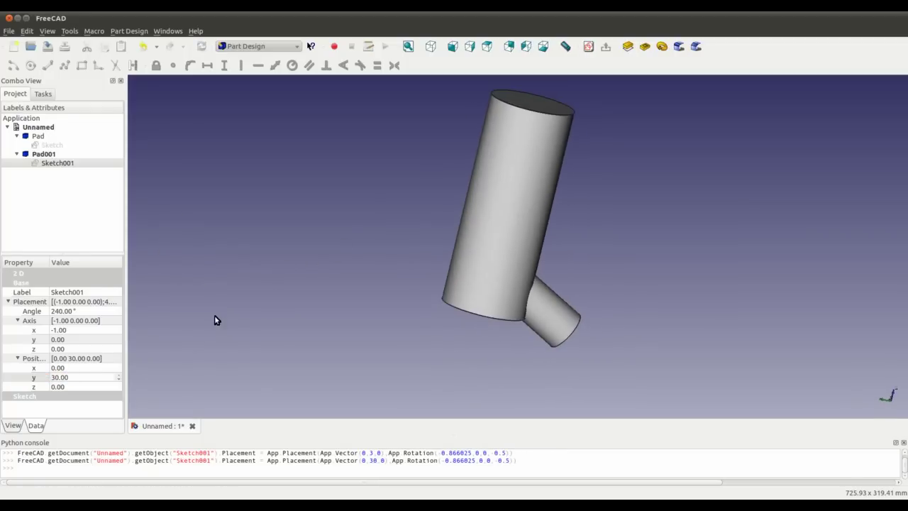
Step: Try placement y positions of 50 and 70 for Sketch001 to push the branch through the main cylinder
{"action": "left_click", "coordinate": [89, 378]}
{"action": "type", "text": "50"}
{"action": "left_click_drag", "start_coordinate": [341, 263], "coordinate": [210, 290]}
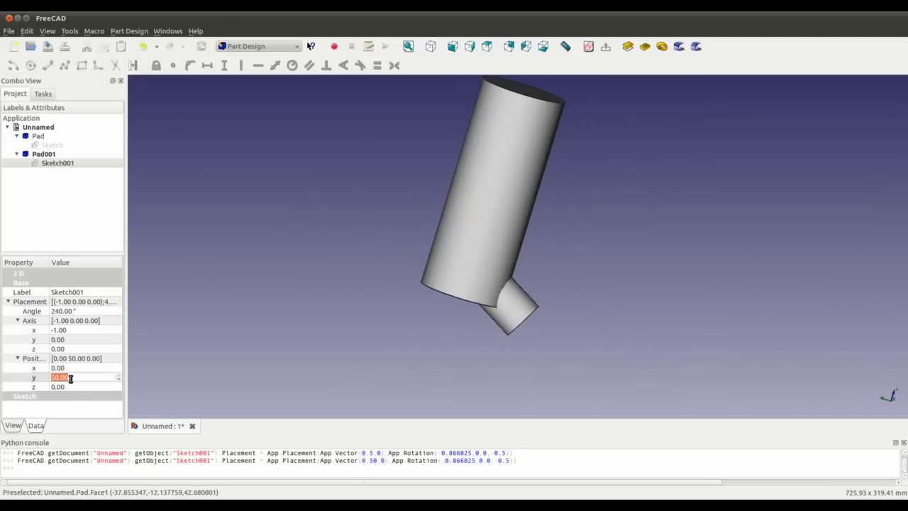
{"action": "type", "text": "70"}
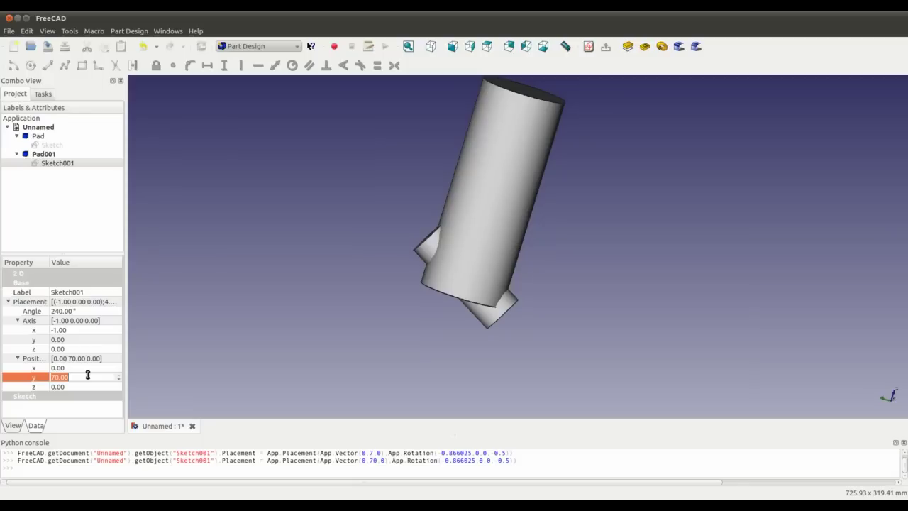
Step: Set the placement y position of Sketch001 to 75 and check both ends of the branch up close
{"action": "type", "text": "75"}
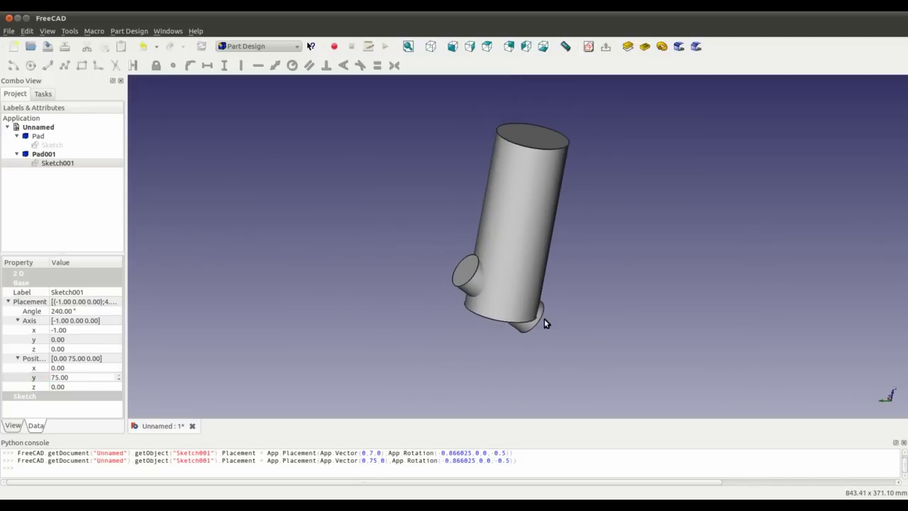
{"action": "scroll", "coordinate": [529, 316], "scroll_direction": "up", "scroll_amount": 5}
{"action": "middle_click_drag", "start_coordinate": [504, 264], "coordinate": [318, 318]}
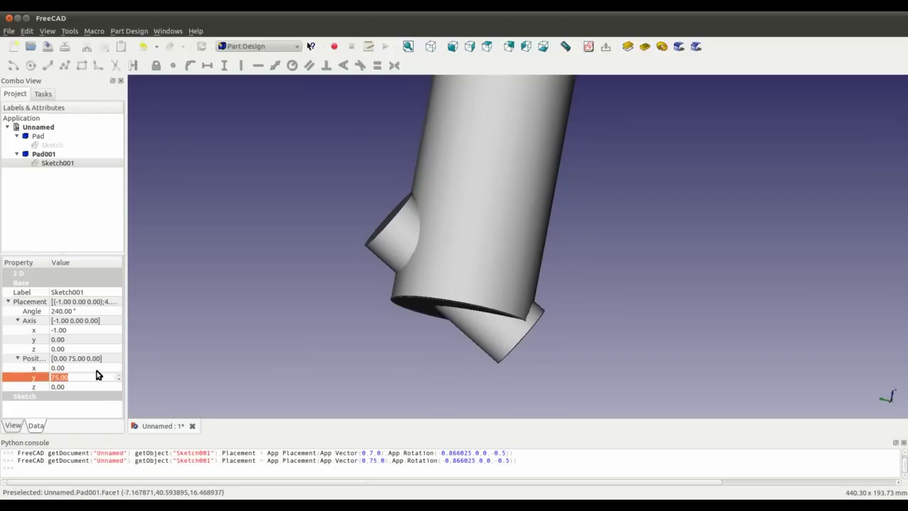
Step: Set Sketch001's placement position to y 79 and z 30 to raise the branch along the main cylinder
{"action": "type", "text": "79"}
{"action": "middle_click_drag", "start_coordinate": [324, 345], "coordinate": [435, 239]}
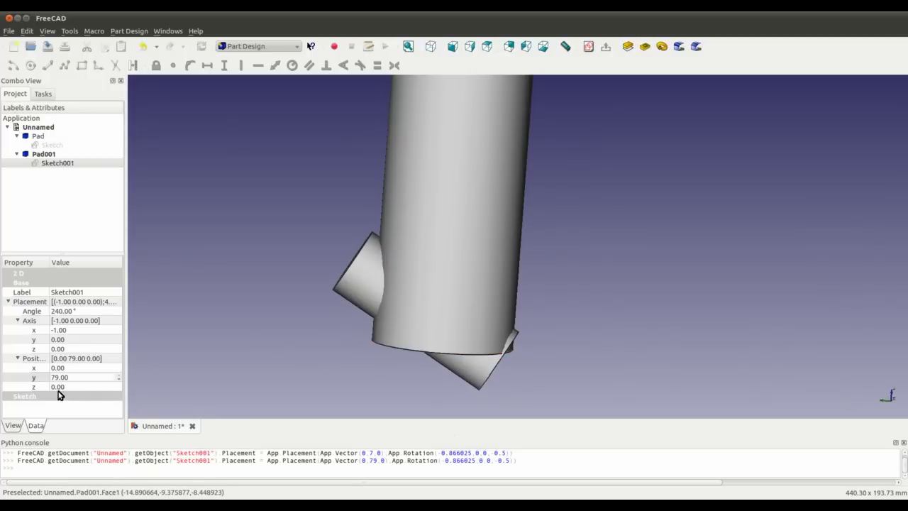
{"action": "double_click", "coordinate": [64, 387]}
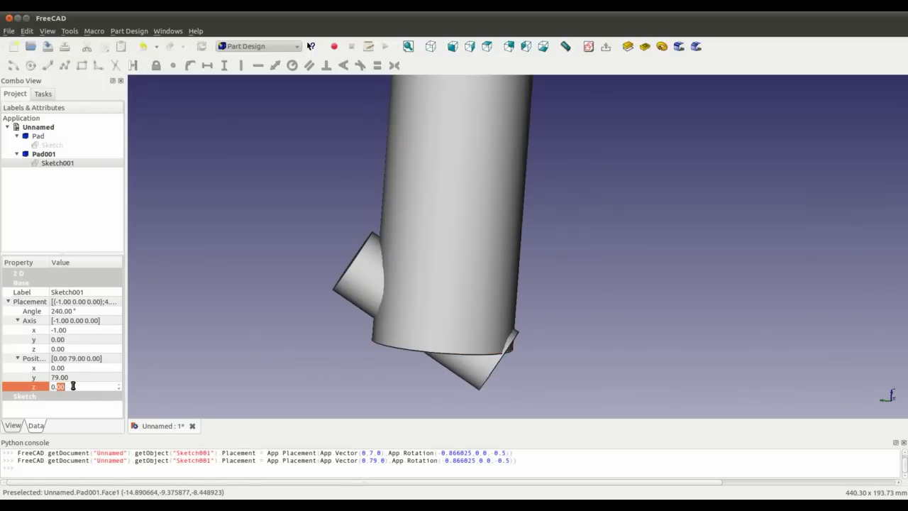
{"action": "type", "text": "30"}
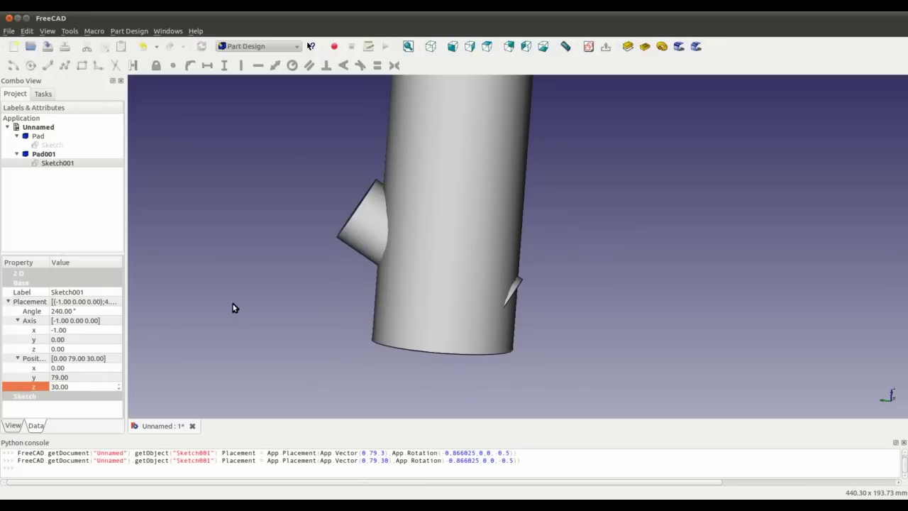
Step: Set the placement y position of Sketch001 back to 75, correcting a mistyped 754
{"action": "left_click", "coordinate": [73, 380]}
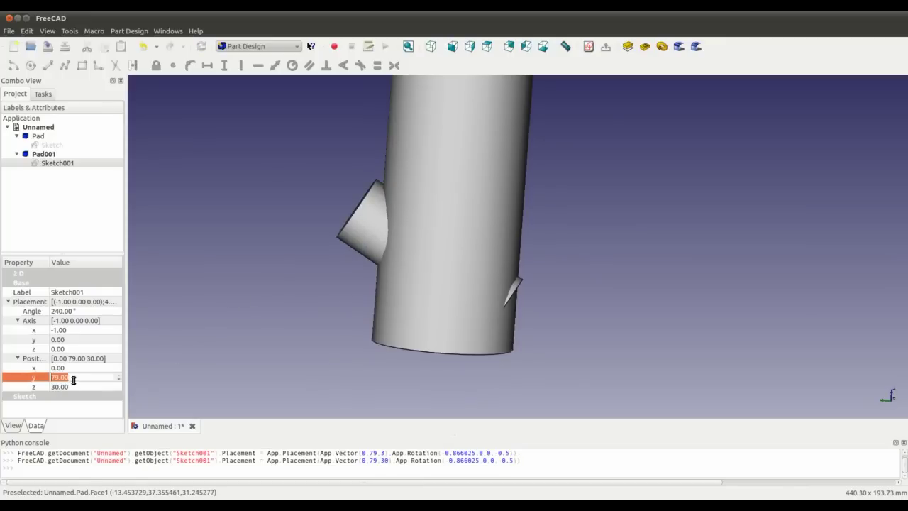
{"action": "type", "text": "754"}
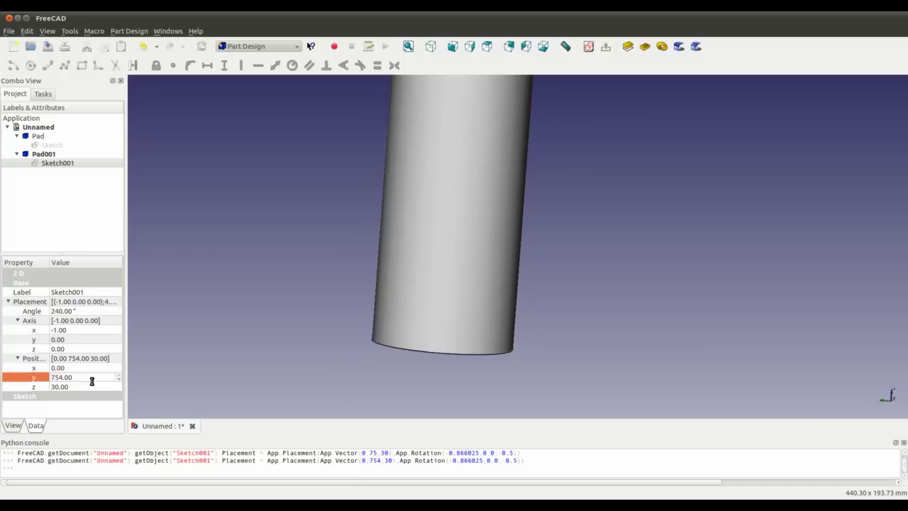
{"action": "type", "text": "75"}
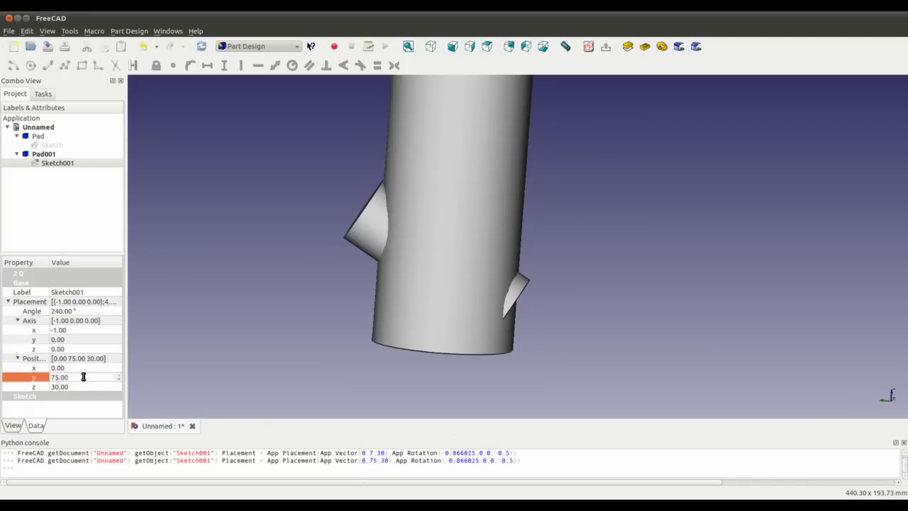
Step: Set the length of Pad001, the side branch, to 200 mm
{"action": "middle_click_drag", "start_coordinate": [411, 270], "coordinate": [373, 207]}
{"action": "left_click", "coordinate": [43, 153]}
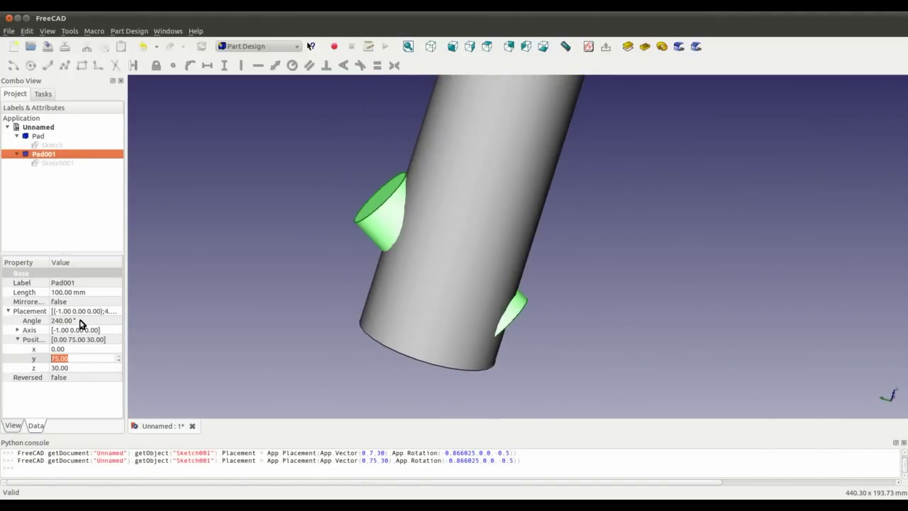
{"action": "left_click", "coordinate": [70, 292]}
{"action": "type", "text": "200"}
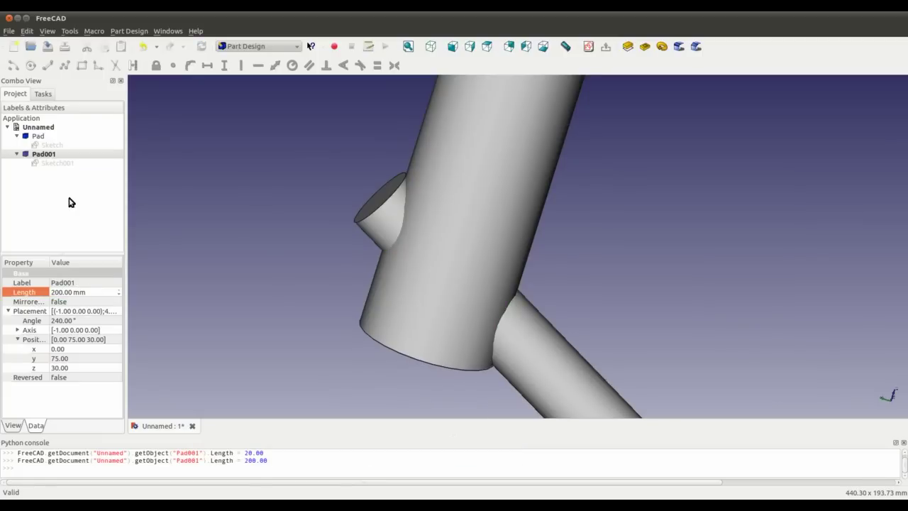
Step: Set the placement y position of Sketch001 to 90 so the lengthened branch protrudes further from the main cylinder
{"action": "left_click", "coordinate": [52, 164]}
{"action": "left_click", "coordinate": [7, 302]}
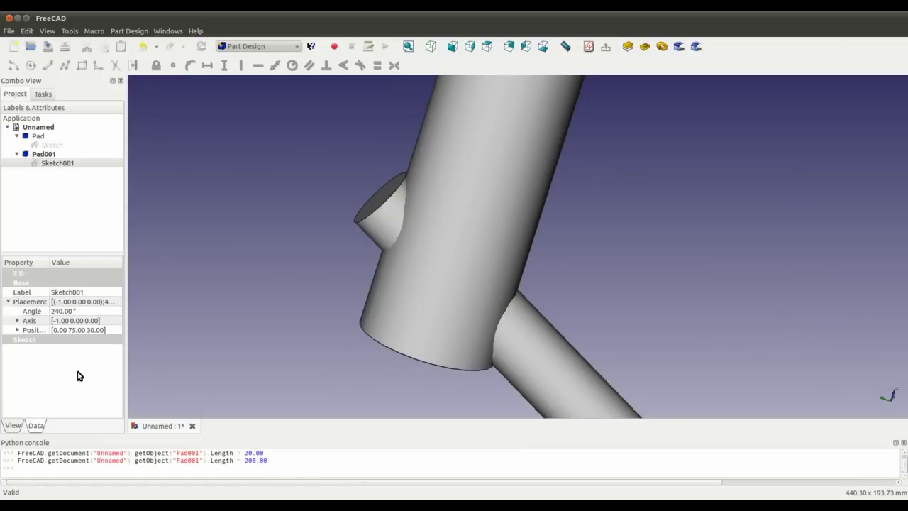
{"action": "left_click", "coordinate": [17, 330]}
{"action": "left_click", "coordinate": [71, 349]}
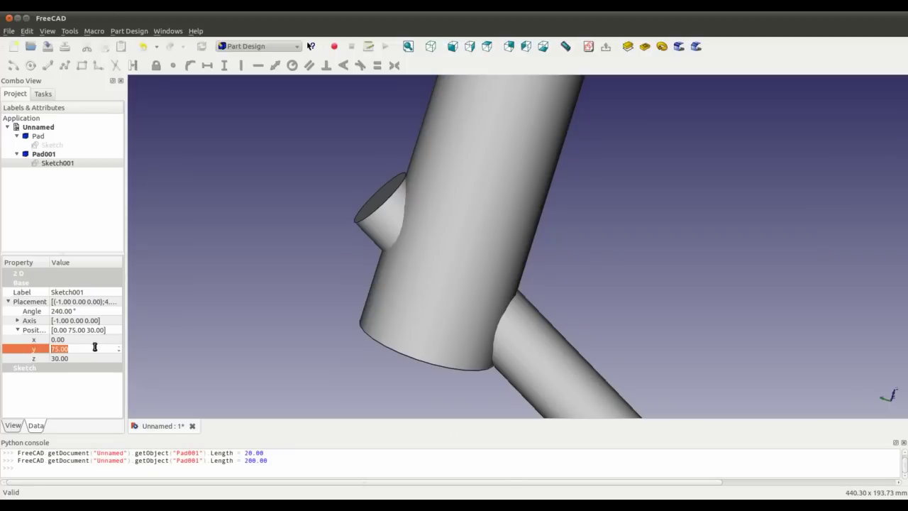
{"action": "type", "text": "90"}
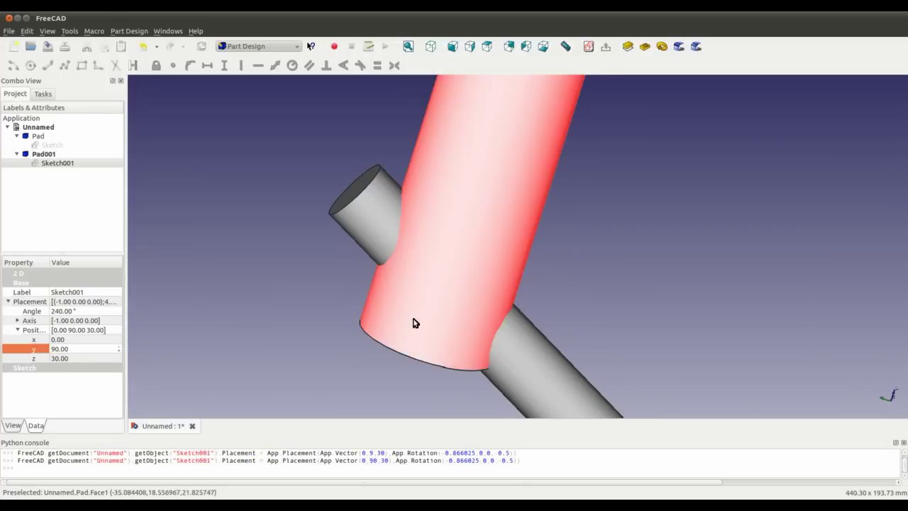
Step: Set the placement z position of Sketch001 to 50 to shift the side branch along the main cylinder
{"action": "double_click", "coordinate": [73, 358]}
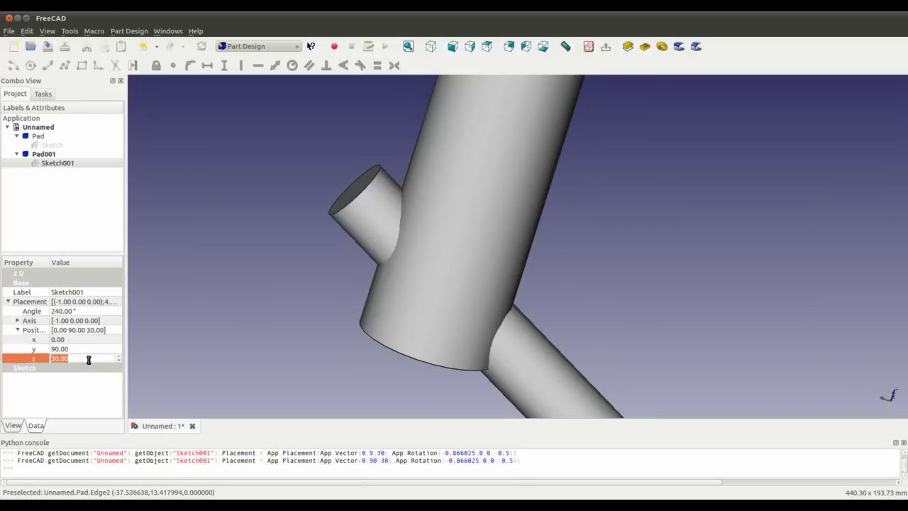
{"action": "type", "text": "50"}
{"action": "middle_click_drag", "start_coordinate": [140, 348], "coordinate": [527, 223]}
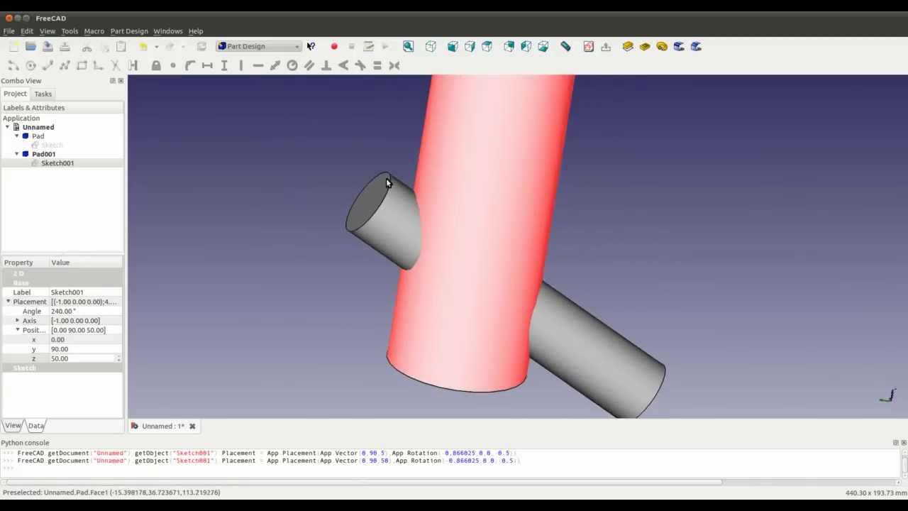
Step: In the Part workbench, apply a Boolean Difference with Pad as the first shape and Pad001 as the second
{"action": "left_click", "coordinate": [297, 46]}
{"action": "left_click", "coordinate": [266, 115]}
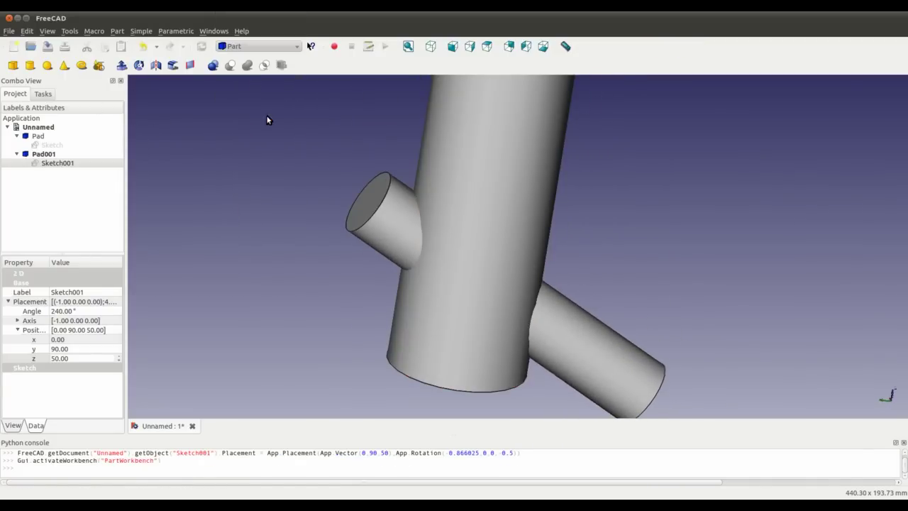
{"action": "left_click", "coordinate": [214, 65]}
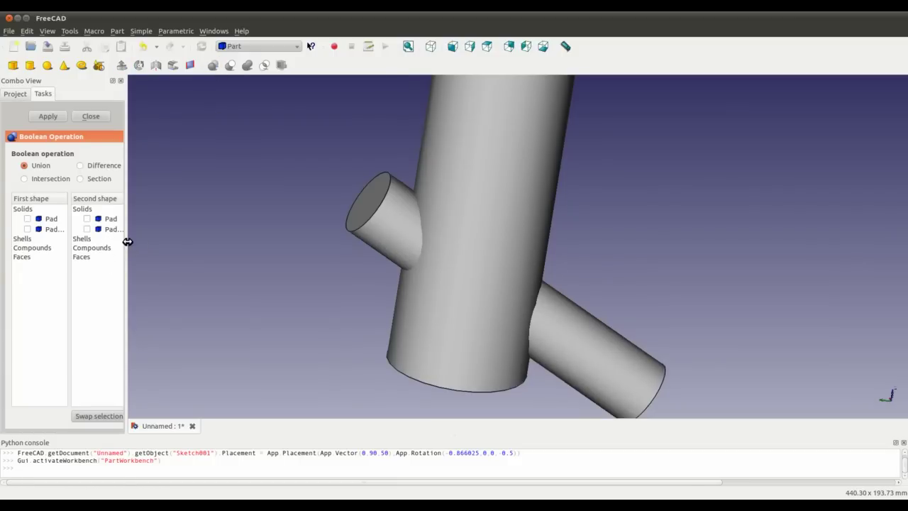
{"action": "left_click_drag", "start_coordinate": [127, 241], "coordinate": [180, 240]}
{"action": "left_click", "coordinate": [97, 166]}
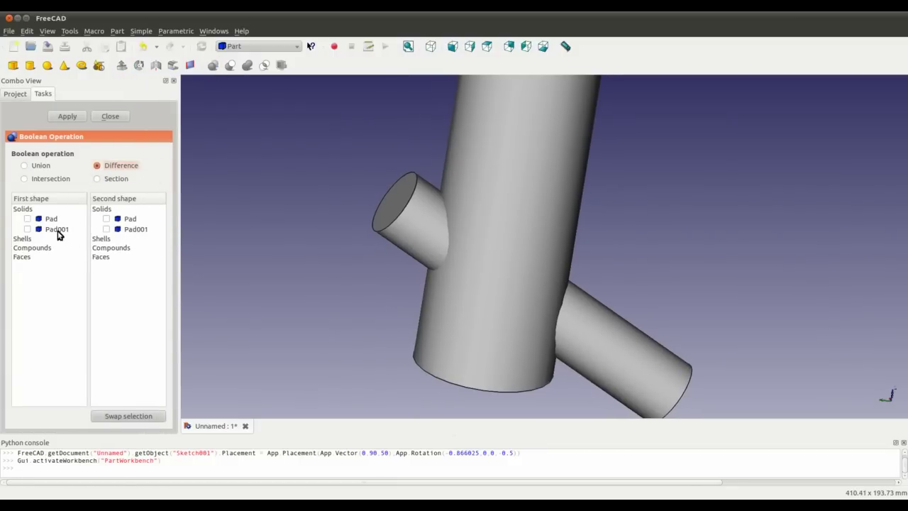
{"action": "left_click", "coordinate": [28, 219]}
{"action": "left_click", "coordinate": [107, 229]}
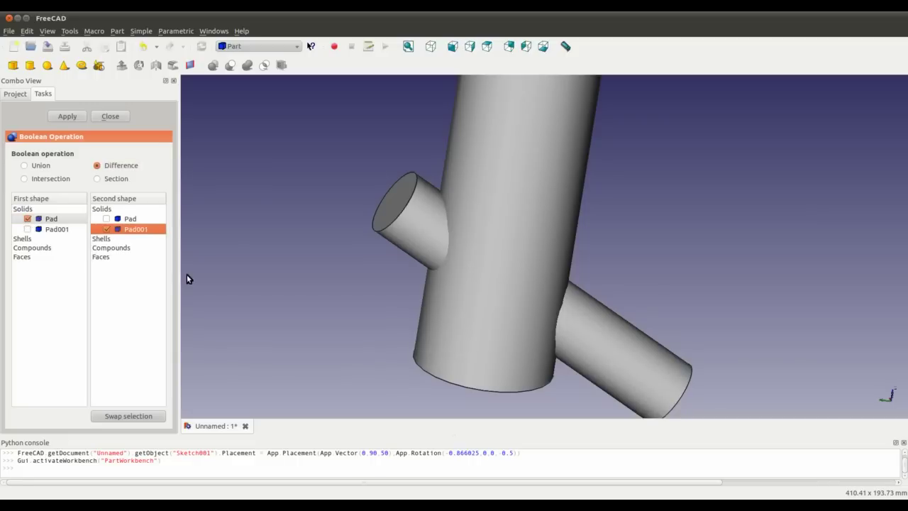
{"action": "left_click", "coordinate": [64, 117]}
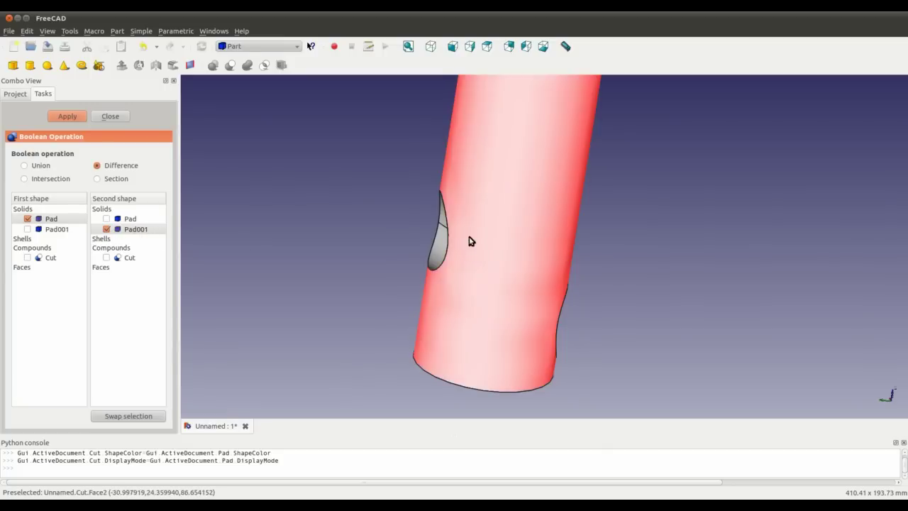
Step: Examine the angled hole cut through the main cylinder, viewing its openings on both sides and from below
{"action": "middle_click_drag", "start_coordinate": [639, 300], "coordinate": [553, 217]}
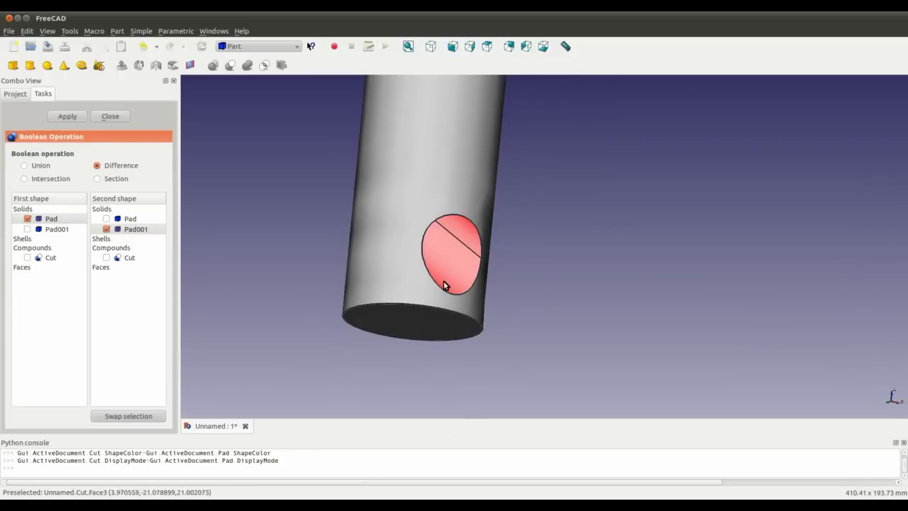
{"action": "middle_click_drag", "start_coordinate": [444, 215], "coordinate": [454, 305]}
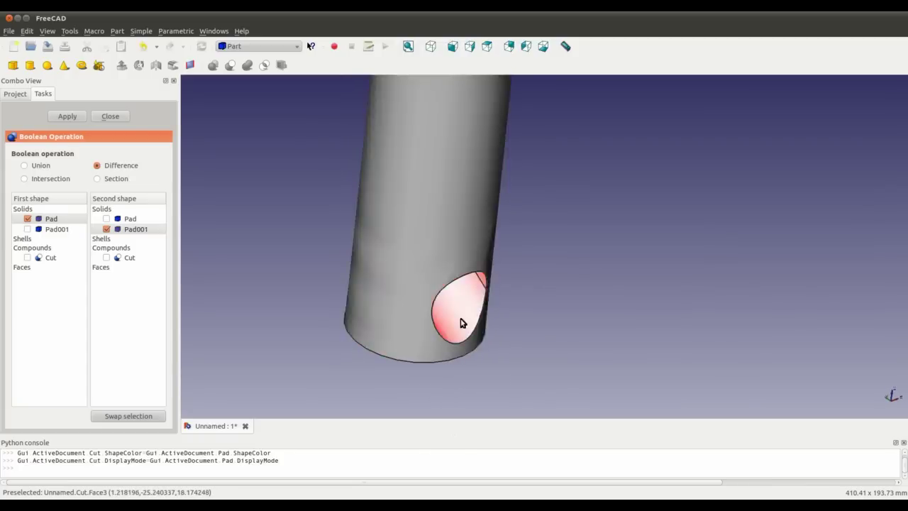
{"action": "middle_click_drag", "start_coordinate": [424, 320], "coordinate": [510, 298]}
{"action": "middle_click_drag", "start_coordinate": [448, 348], "coordinate": [380, 246]}
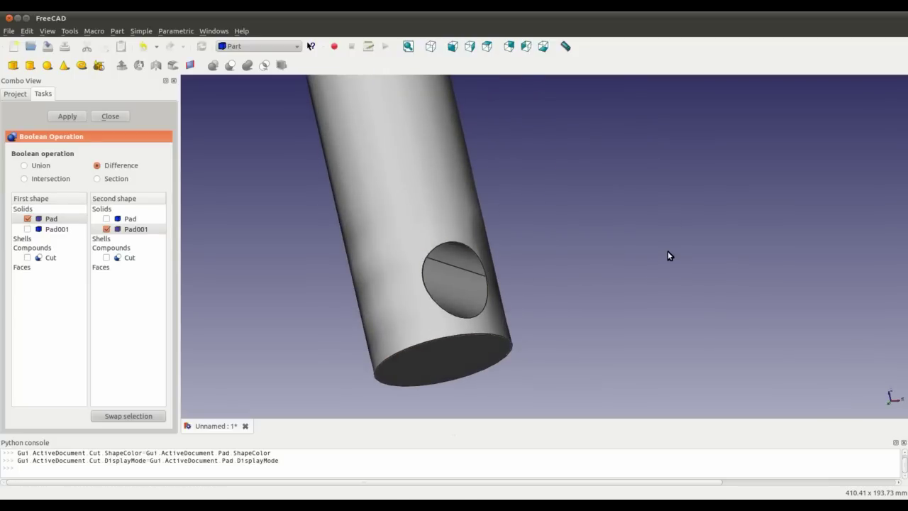
{"action": "middle_click_drag", "start_coordinate": [668, 255], "coordinate": [629, 233]}
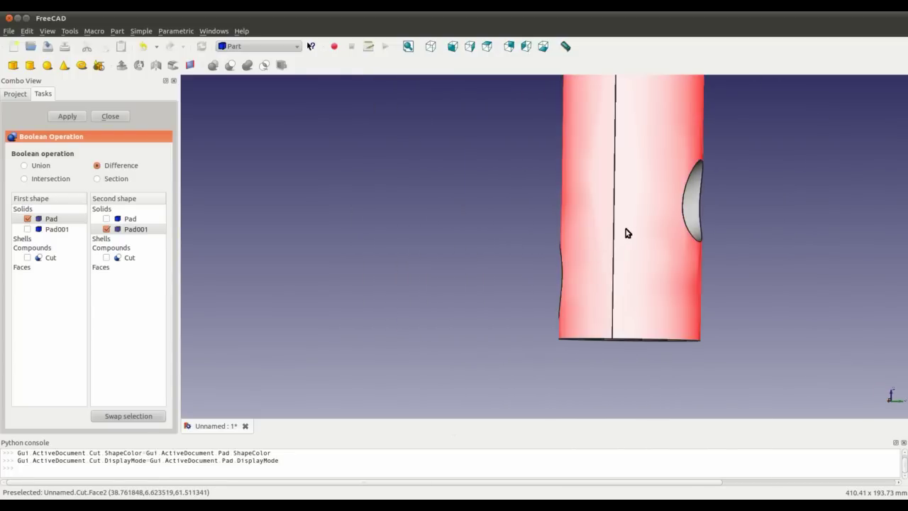
{"action": "middle_click_drag", "start_coordinate": [208, 158], "coordinate": [582, 276]}
{"action": "middle_click_drag", "start_coordinate": [669, 314], "coordinate": [702, 322]}
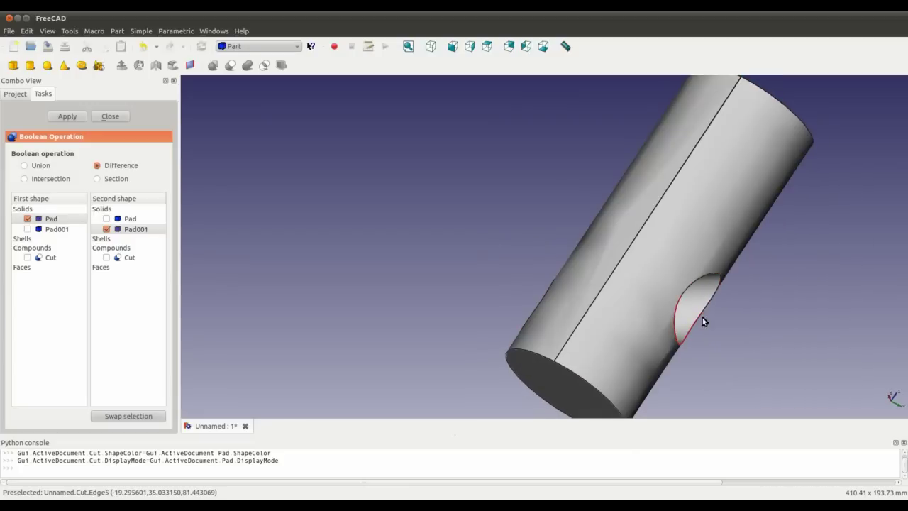